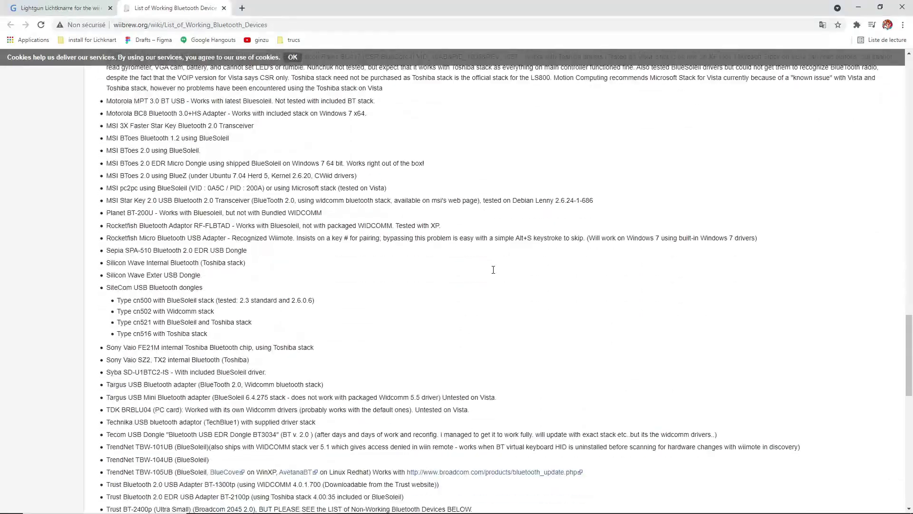
# Review the WiiBrew lists of working and non-working Bluetooth devices for Wii remotes
pyautogui.scroll(-5, 493, 274)
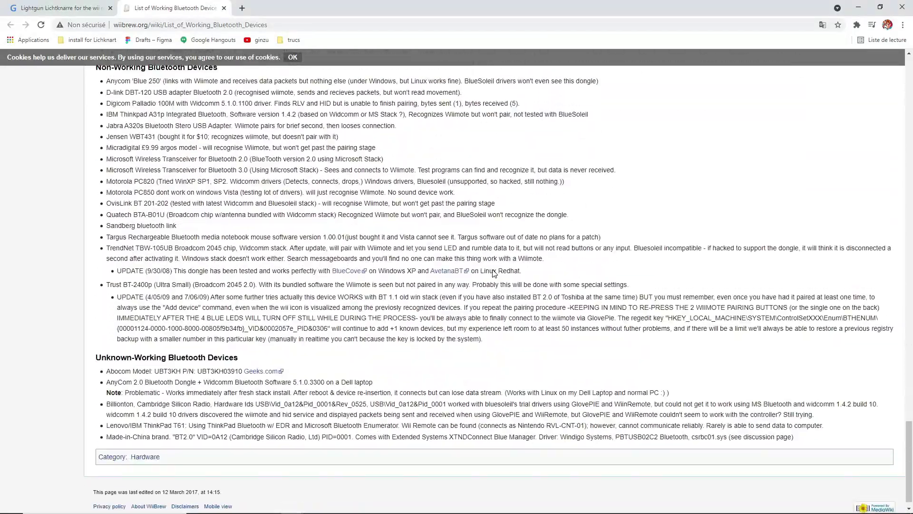
pyautogui.scroll(20, 495, 273)
pyautogui.scroll(15, 495, 271)
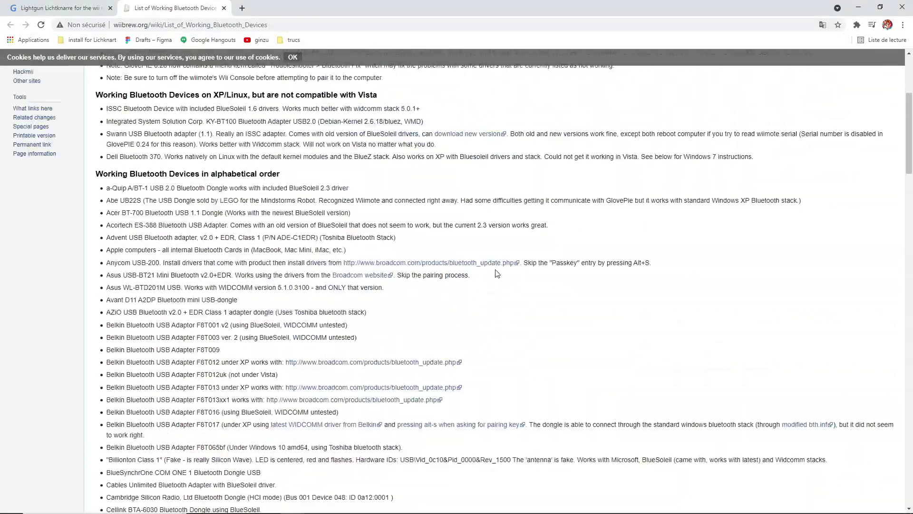
# Return to the Geekonarium Lichtknarre page and examine which USB Bluetooth adapter its author uses
pyautogui.click(57, 8)
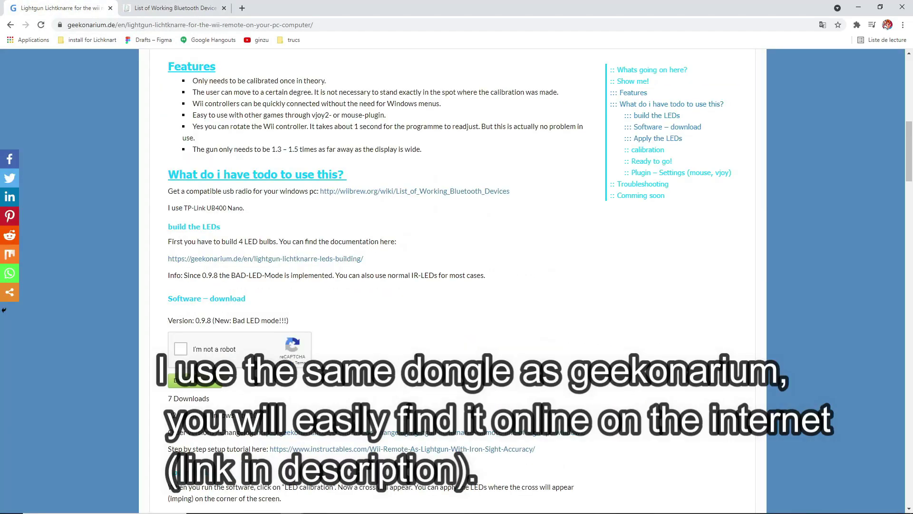
pyautogui.scroll(2, 359, 271)
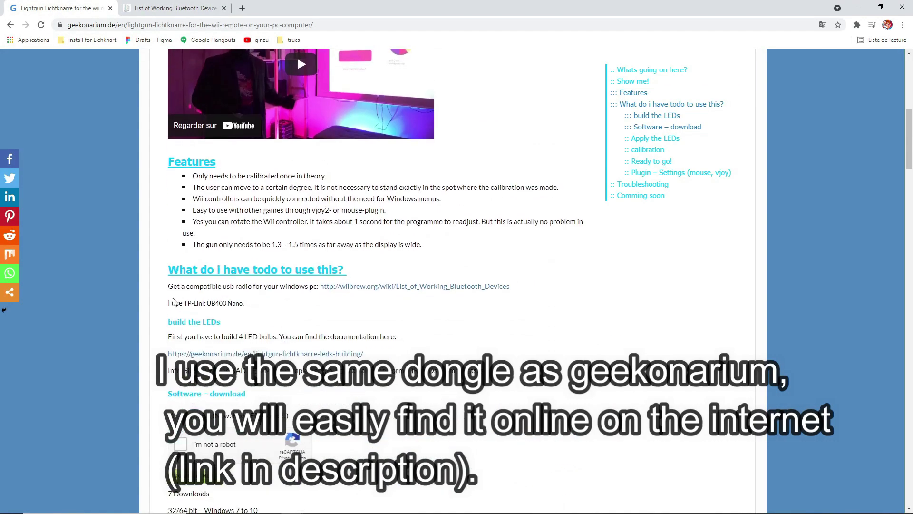
pyautogui.moveTo(168, 305); pyautogui.dragTo(288, 309)
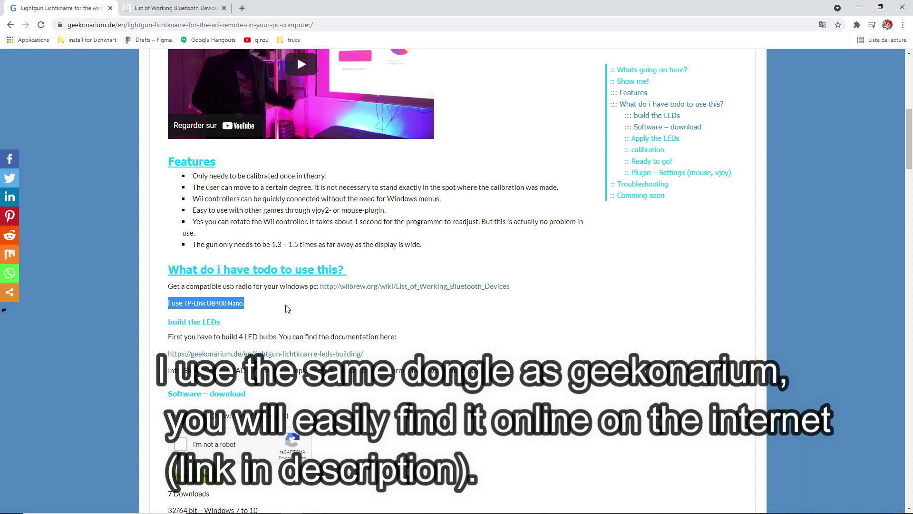
pyautogui.click(288, 308)
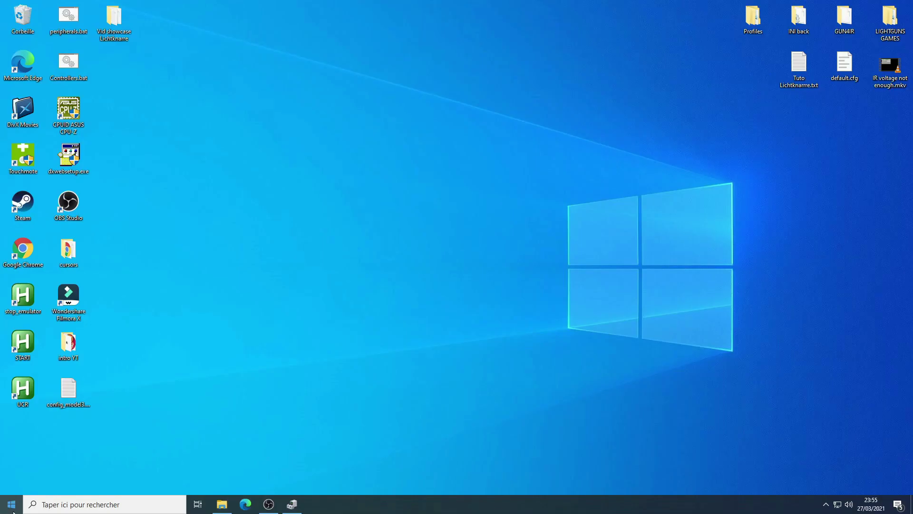
# Check in the Windows Device Manager that the Generic Bluetooth Radio is listed under Bluetooth, and close the manager
pyautogui.click(15, 507)
pyautogui.rightClick(16, 509)
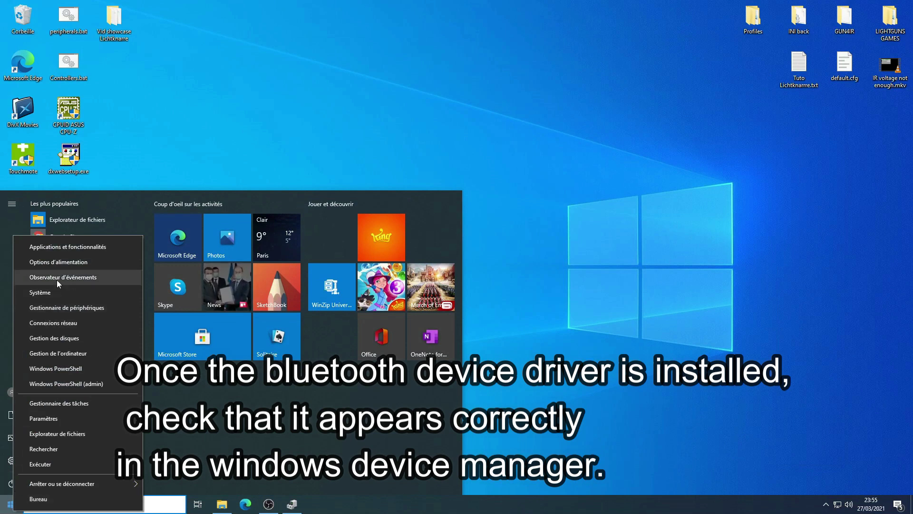
pyautogui.click(58, 307)
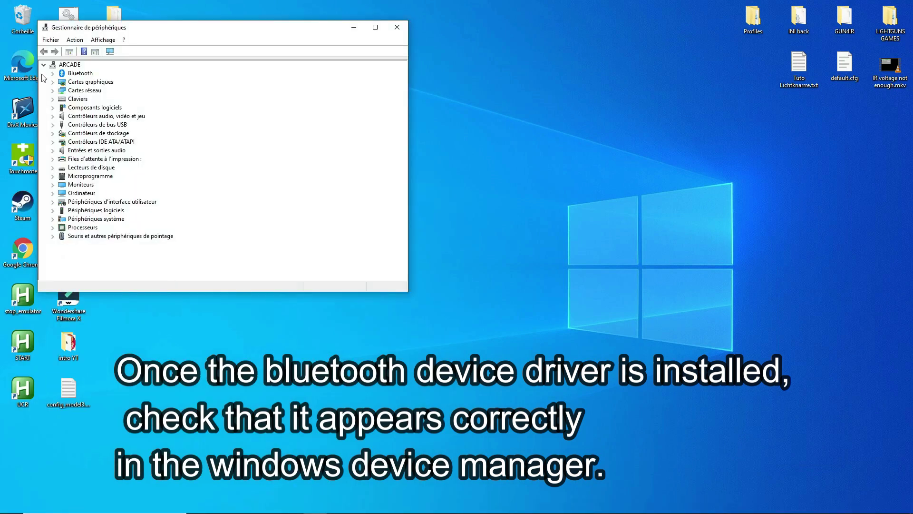
pyautogui.click(53, 73)
pyautogui.click(92, 107)
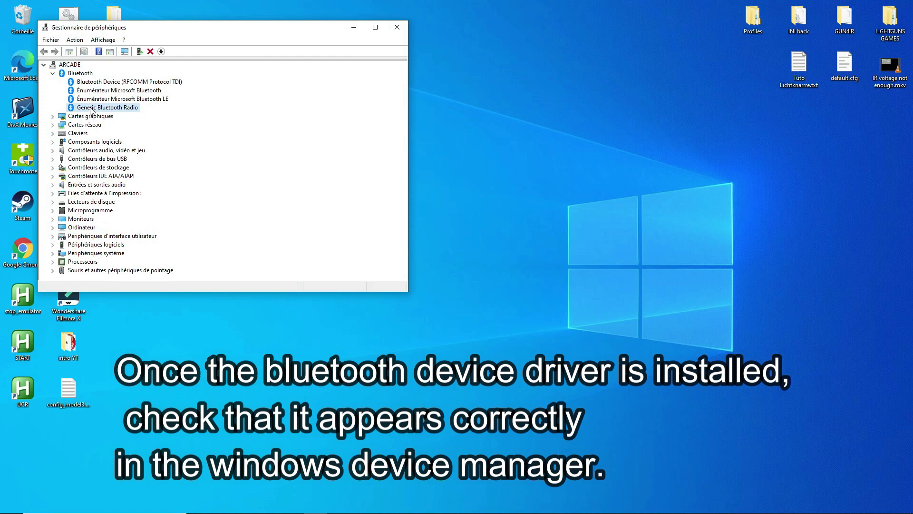
pyautogui.click(397, 27)
# Open the Bluetooth personal area network devices and pair the Nintendo RVL-CNT-01 controller, leaving the PIN blank and retrying the device search if needed
pyautogui.click(827, 505)
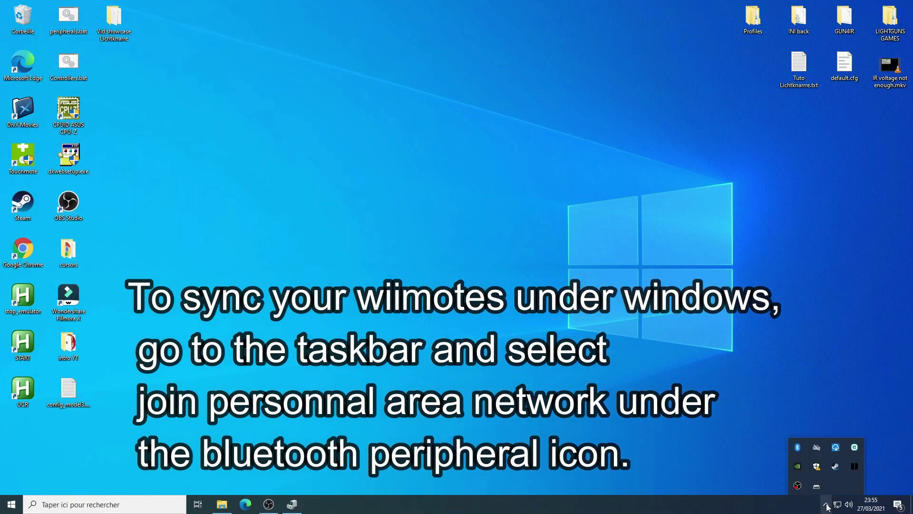
pyautogui.rightClick(800, 448)
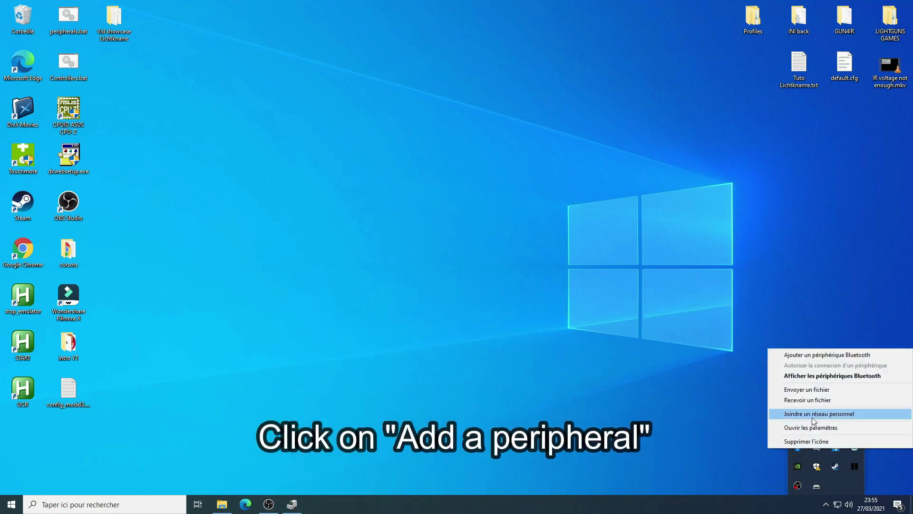
pyautogui.click(812, 418)
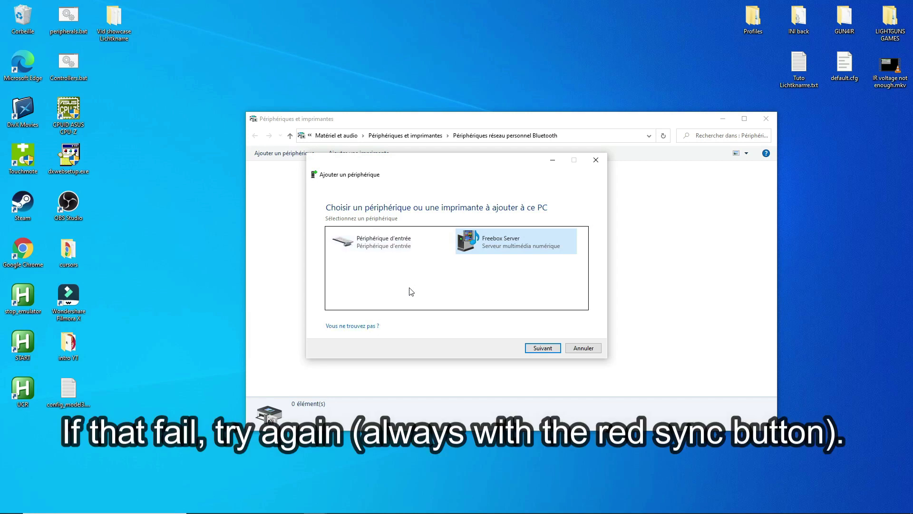
pyautogui.click(583, 348)
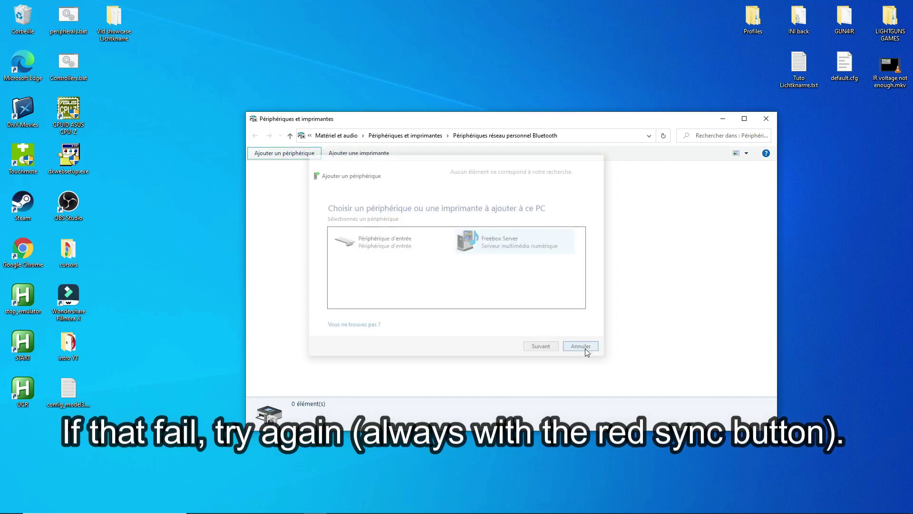
pyautogui.click(284, 153)
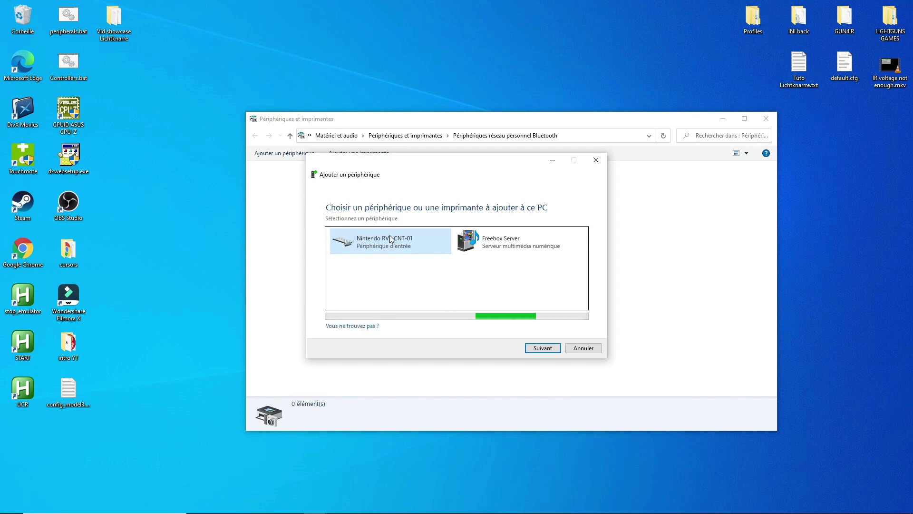
pyautogui.click(542, 347)
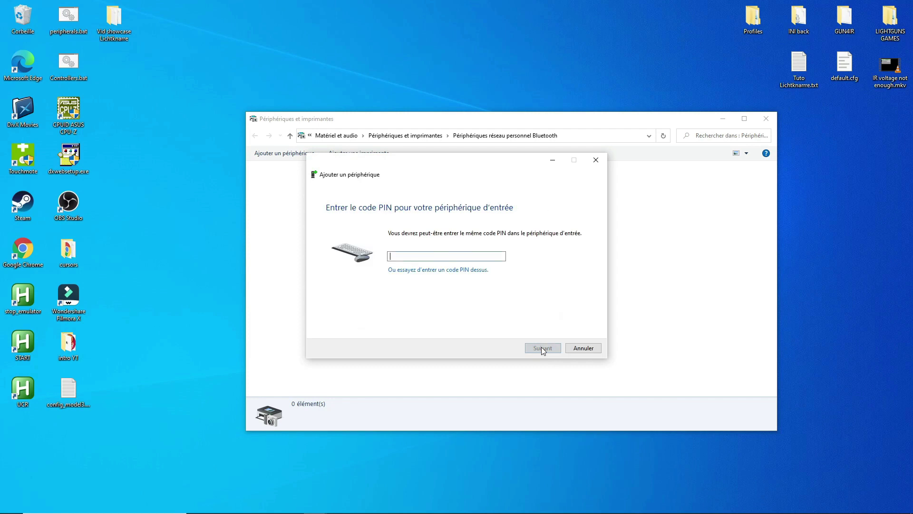
pyautogui.click(542, 347)
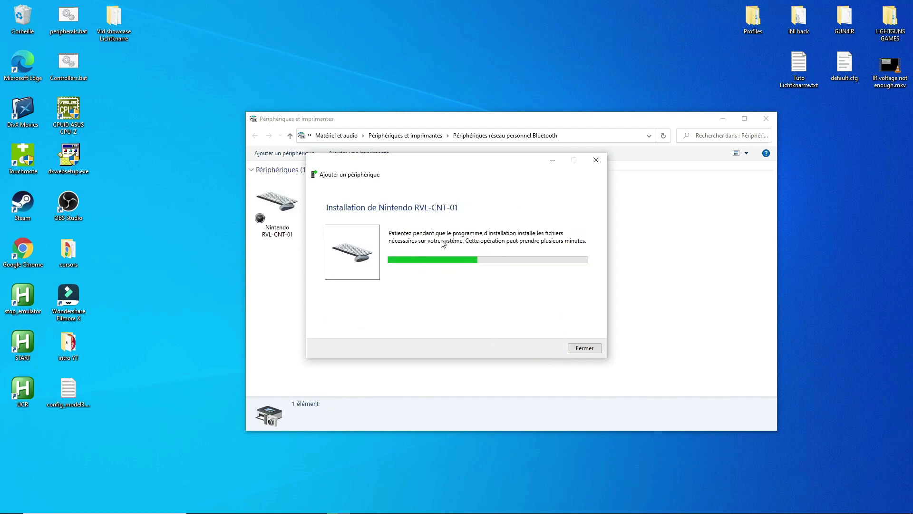
pyautogui.moveTo(400, 166); pyautogui.dragTo(654, 255)
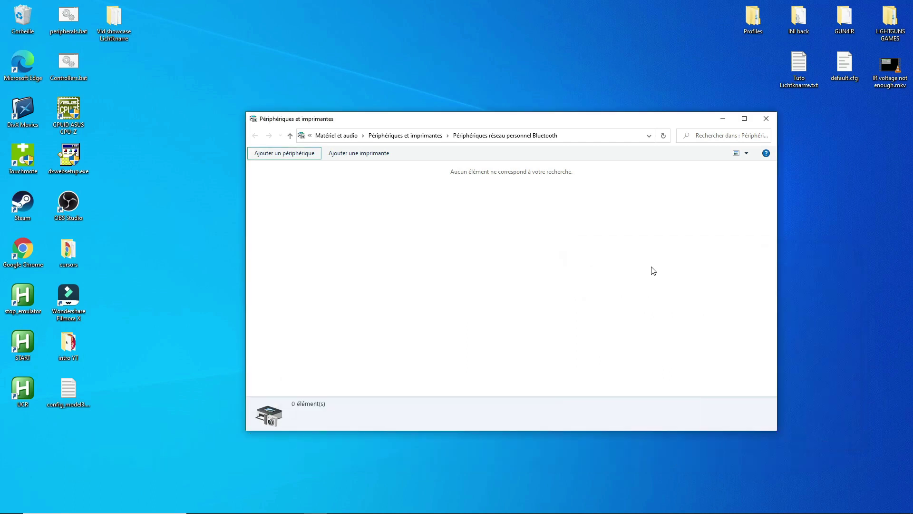
# Check the Nintendo RVL-CNT-01 connection in the Windows Bluetooth device settings, and put away the settings and personal area network windows
pyautogui.moveTo(750, 511)
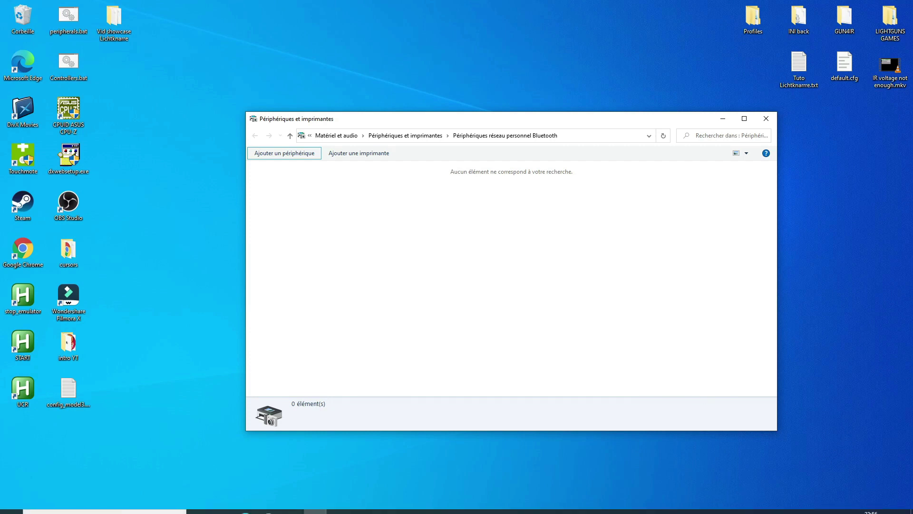
pyautogui.click(826, 504)
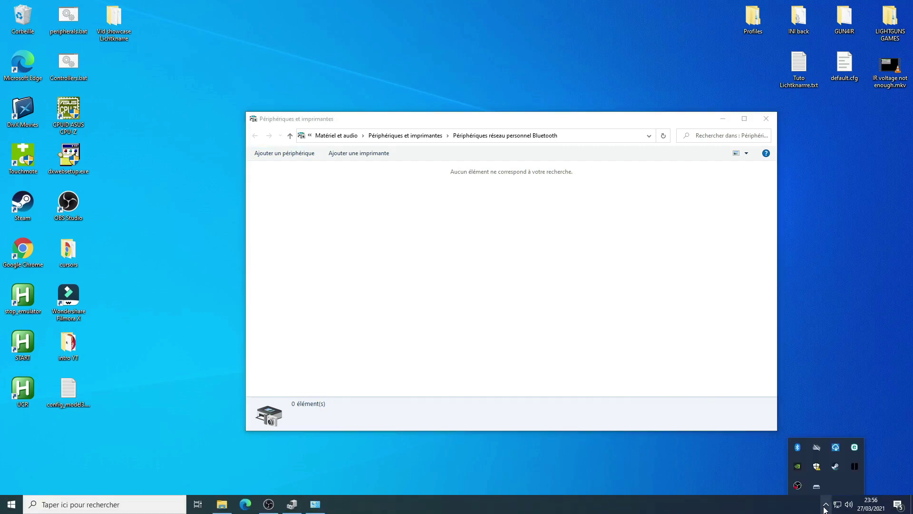
pyautogui.rightClick(797, 447)
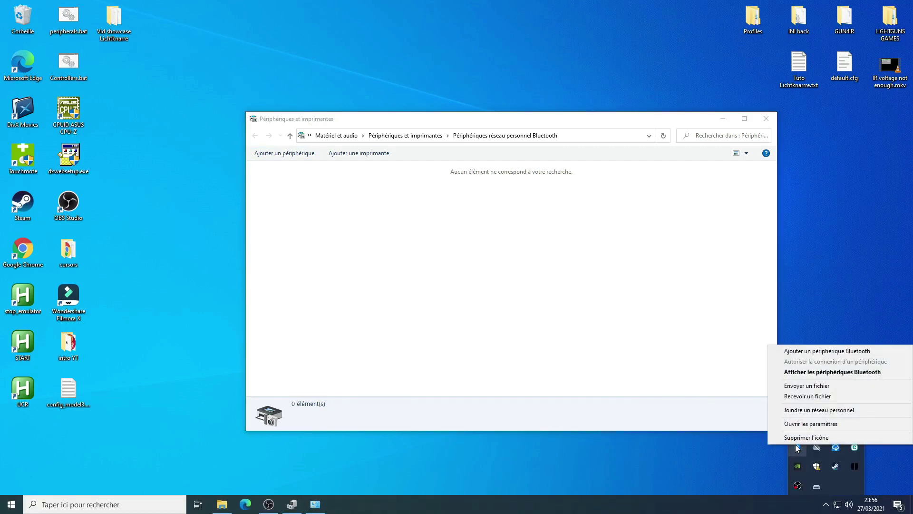
pyautogui.click(805, 378)
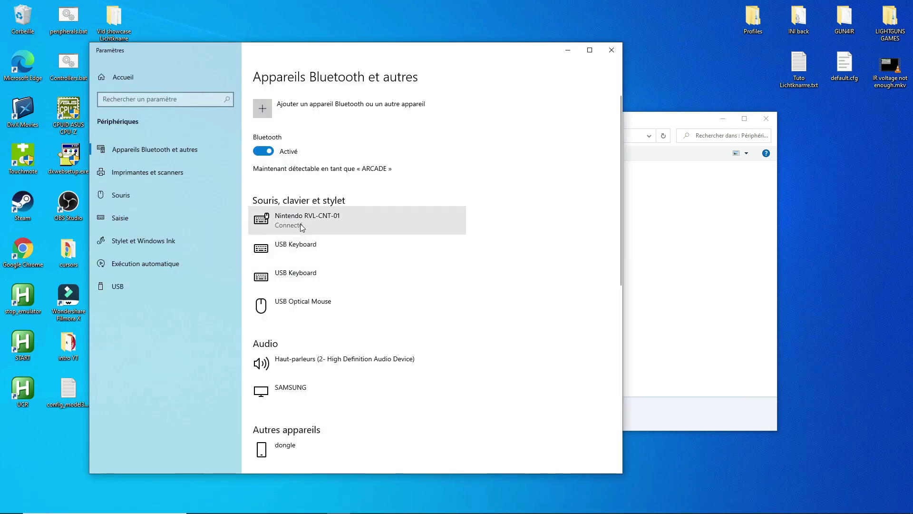
pyautogui.moveTo(531, 57); pyautogui.dragTo(588, 211)
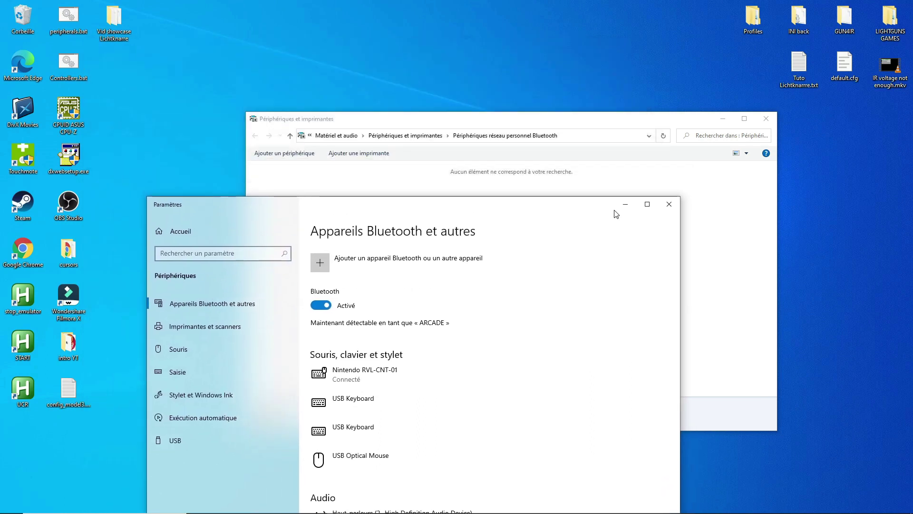
pyautogui.click(618, 208)
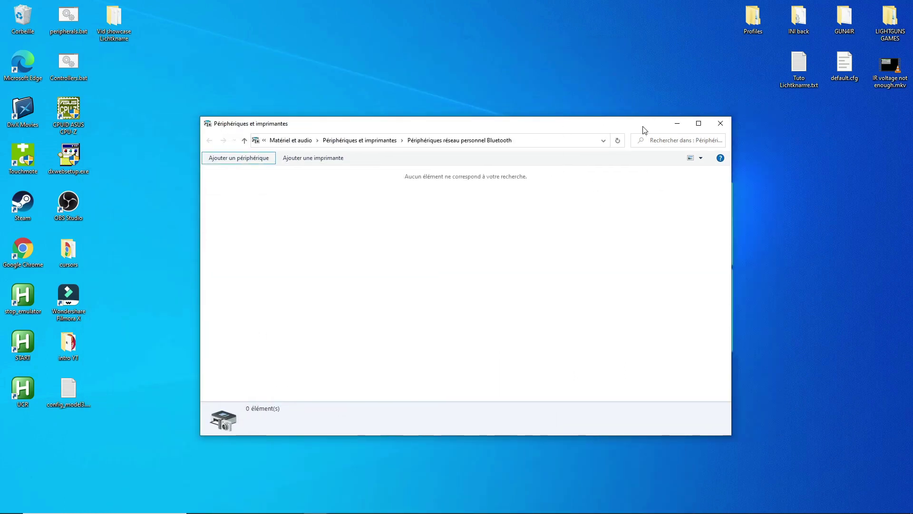
pyautogui.click(717, 122)
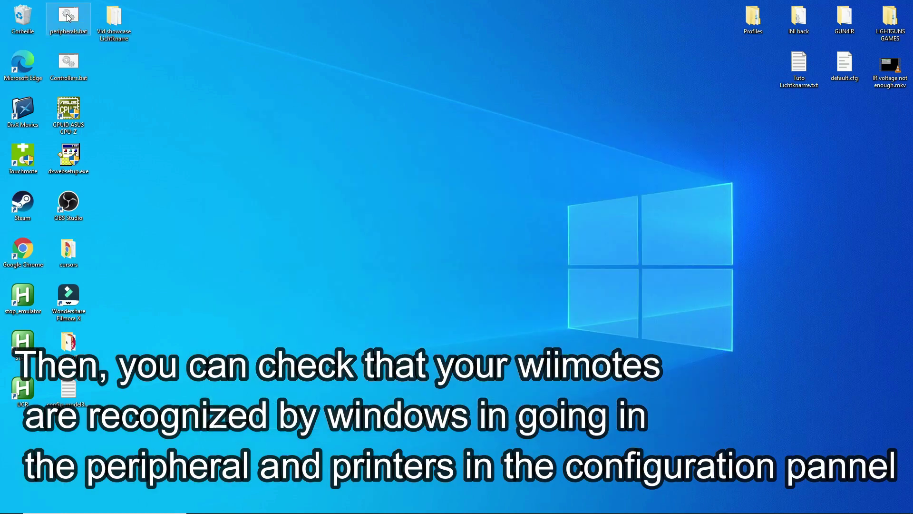
# Run peripherals.bat from the desktop and inspect the Nintendo RVL-CNT-01 entries in Devices and Printers
pyautogui.doubleClick(68, 18)
pyautogui.click(400, 303)
pyautogui.click(455, 297)
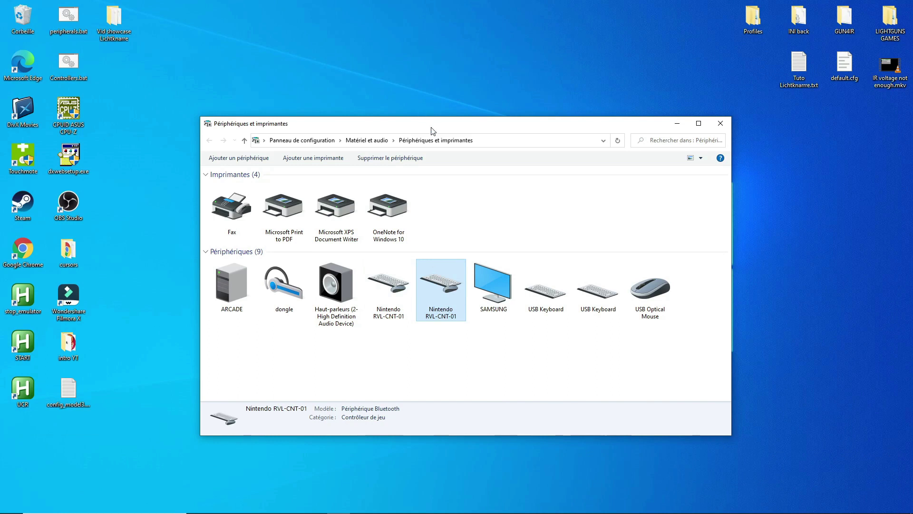
pyautogui.moveTo(433, 131); pyautogui.dragTo(468, 82)
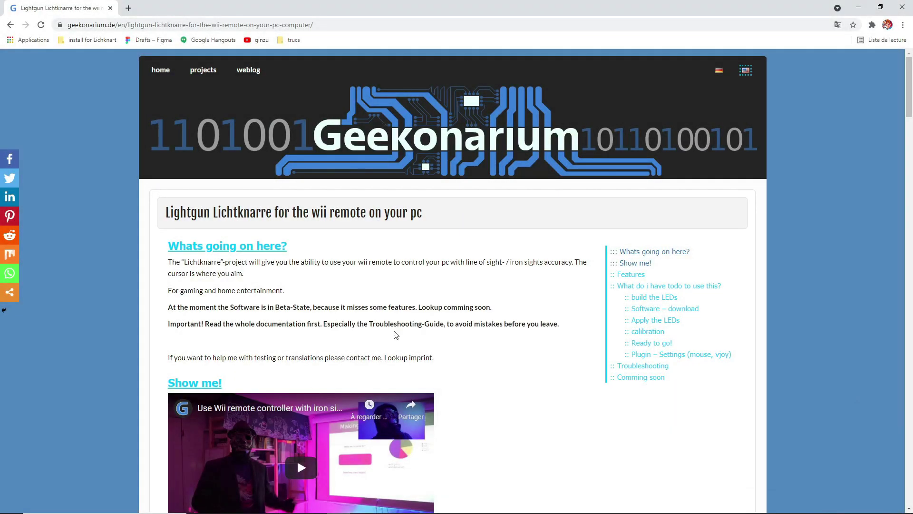
# Download Lichtknarre version 0.9.8 from the Geekonarium page, completing the reCAPTCHA, and save LichtknarreSetup0.9.8.zip in the Téléchargements folder
pyautogui.scroll(-4, 465, 357)
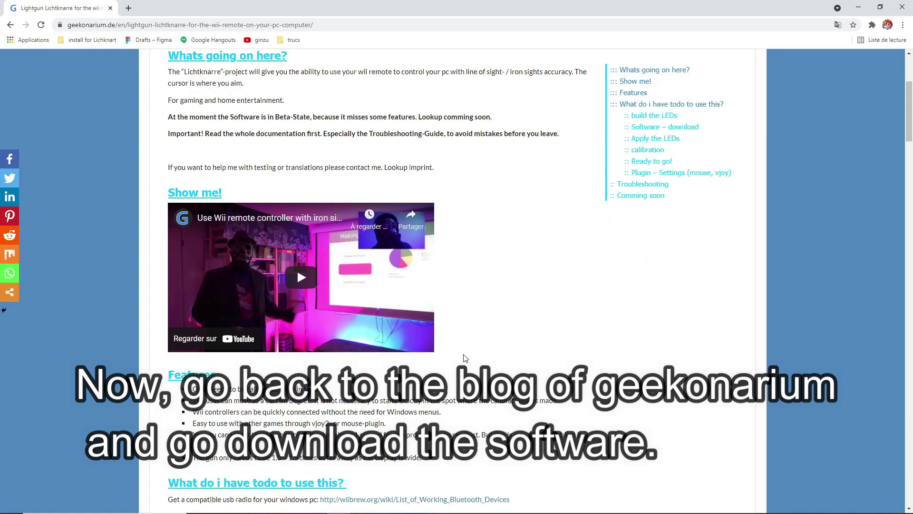
pyautogui.scroll(-4, 349, 357)
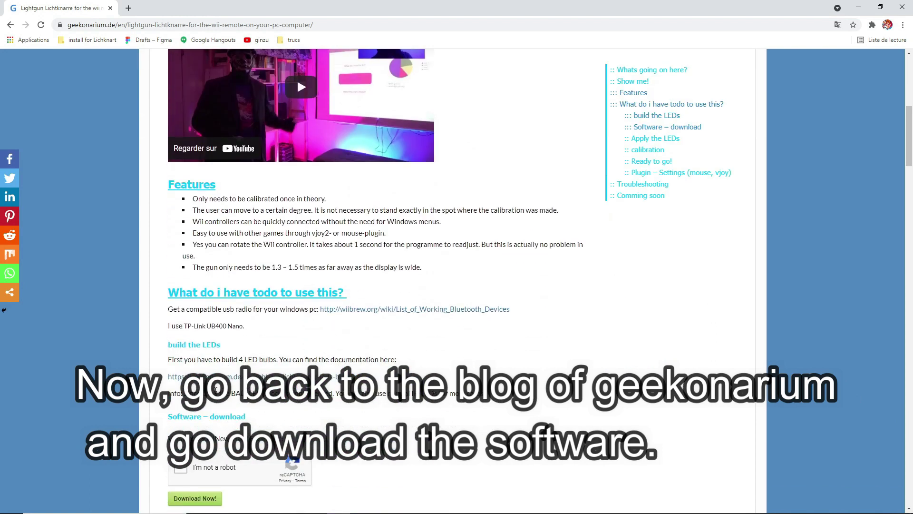
pyautogui.scroll(-1, 215, 390)
pyautogui.click(183, 419)
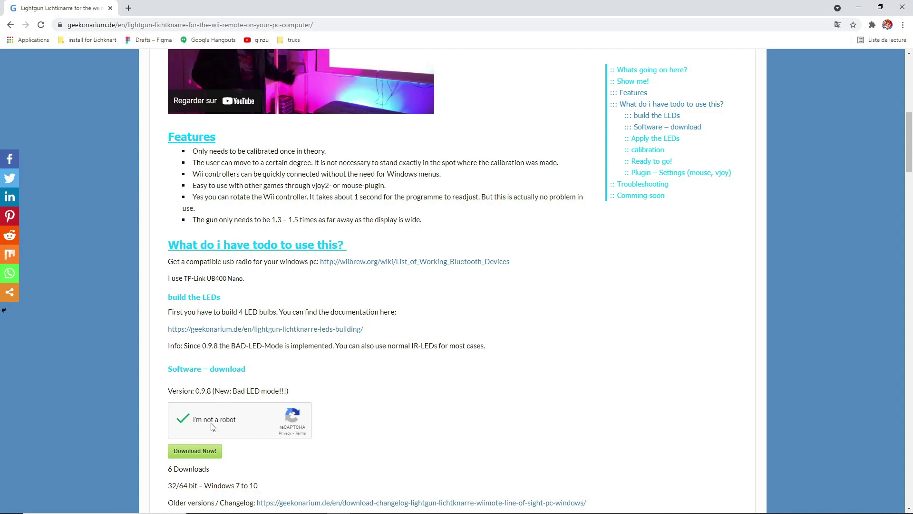
pyautogui.click(205, 452)
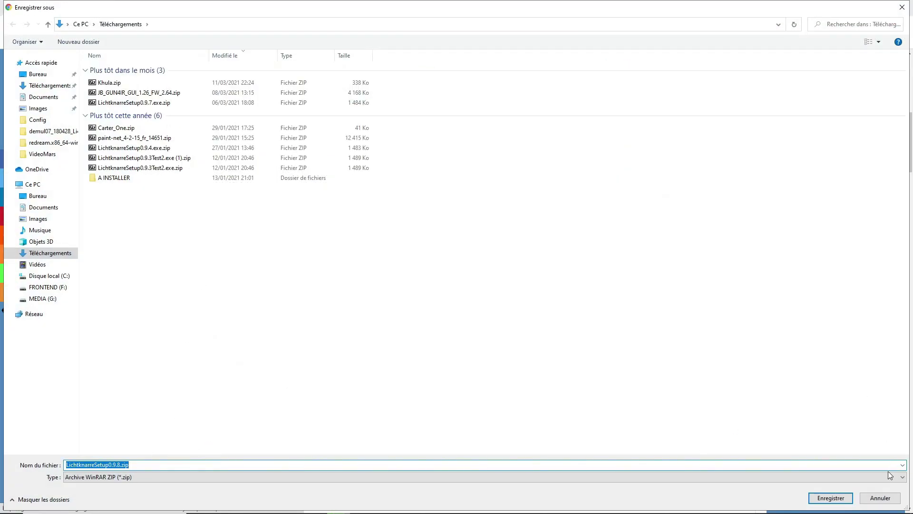
pyautogui.click(830, 497)
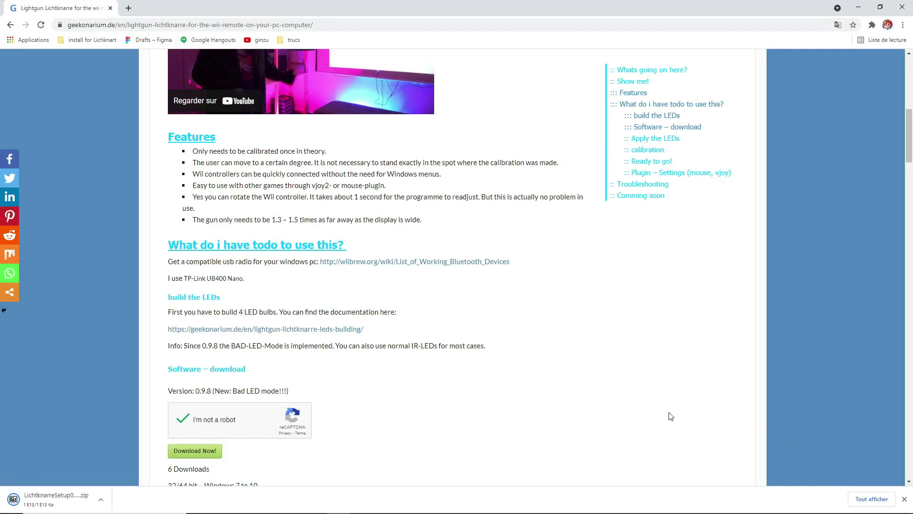
# Open the vjoystick.sourceforge.net site linked in the Plugin – Settings section, accepting the external link notice
pyautogui.scroll(-4, 326, 386)
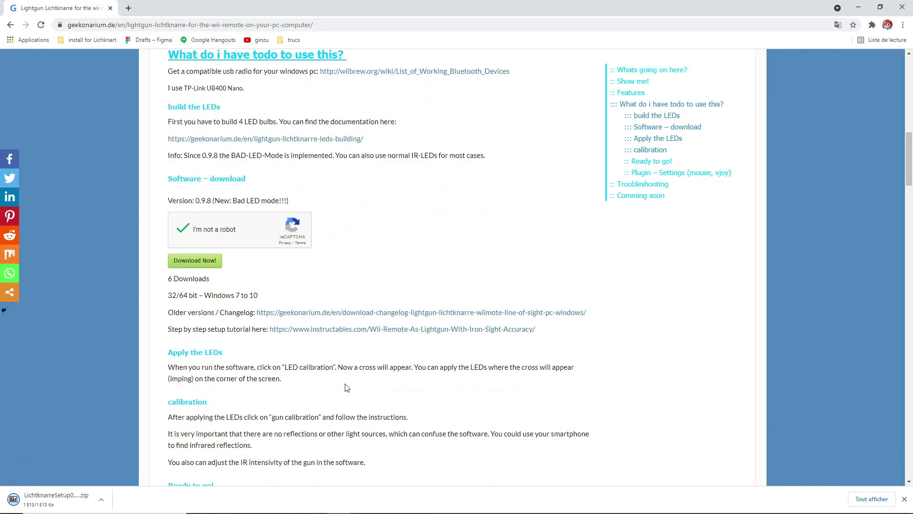
pyautogui.scroll(-3, 198, 340)
pyautogui.scroll(-5, 214, 352)
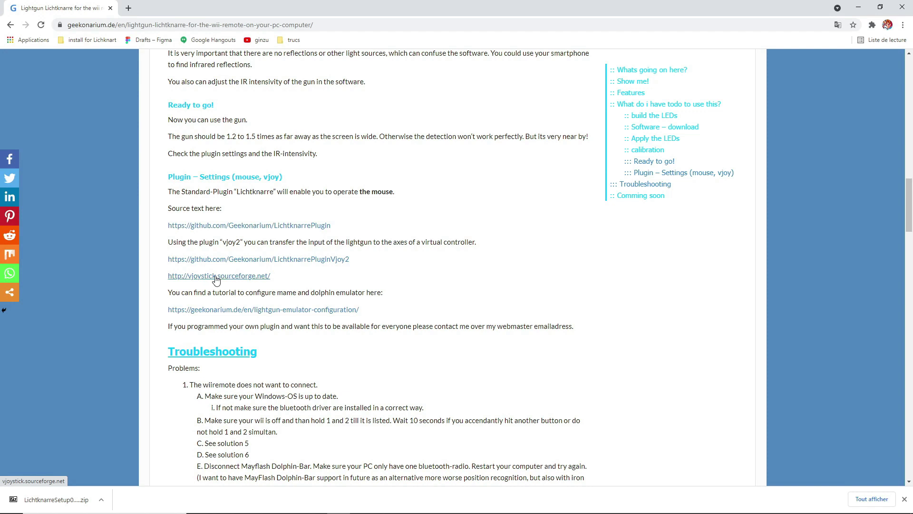
pyautogui.click(217, 278)
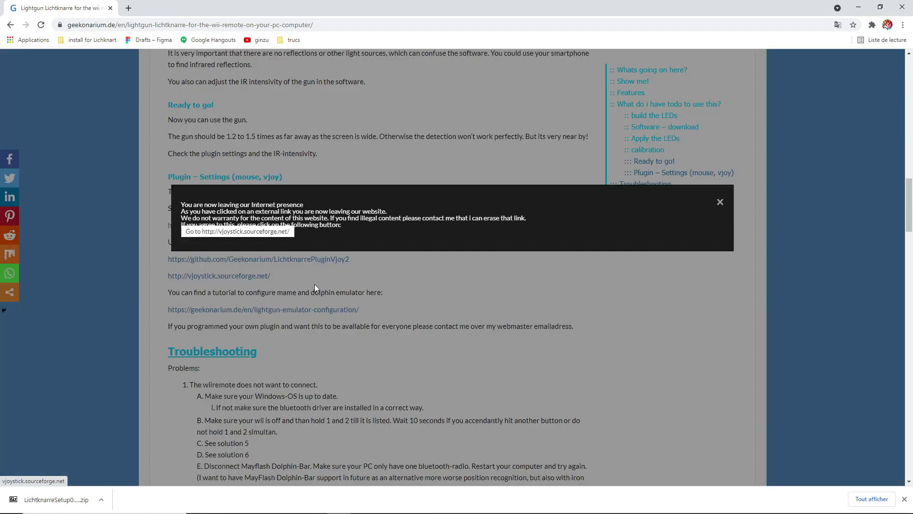
pyautogui.click(238, 232)
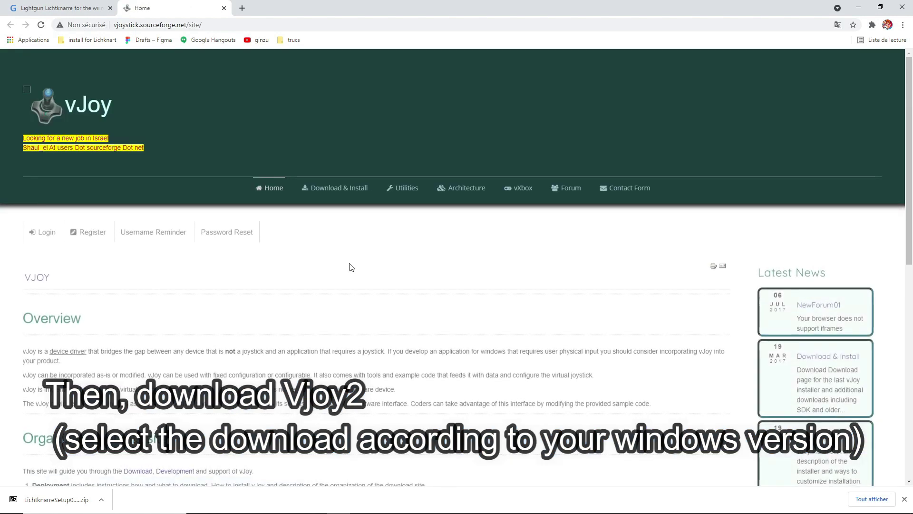
# Download the Windows 10 version of vJoy, accepting the SourceForge privacy notice, and save it as vJoySetup (1).exe in Téléchargements
pyautogui.moveTo(341, 189)
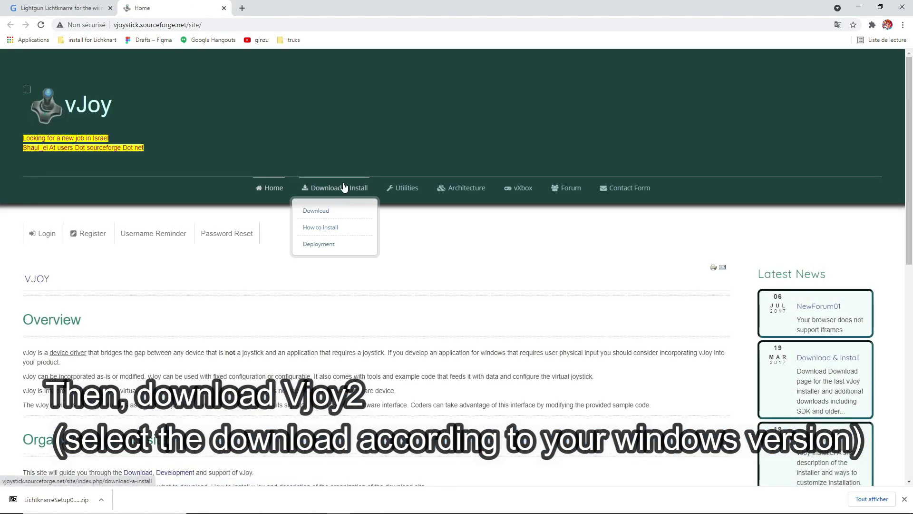
pyautogui.click(326, 210)
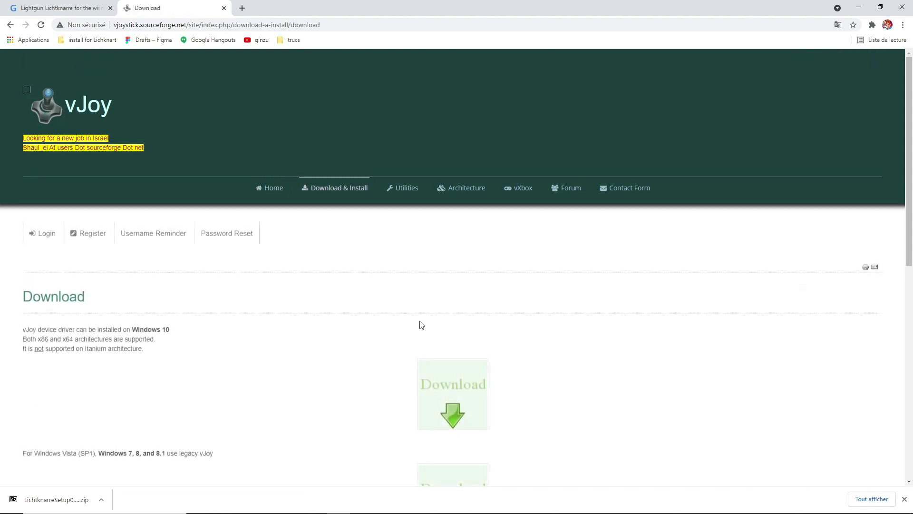
pyautogui.scroll(-3, 73, 320)
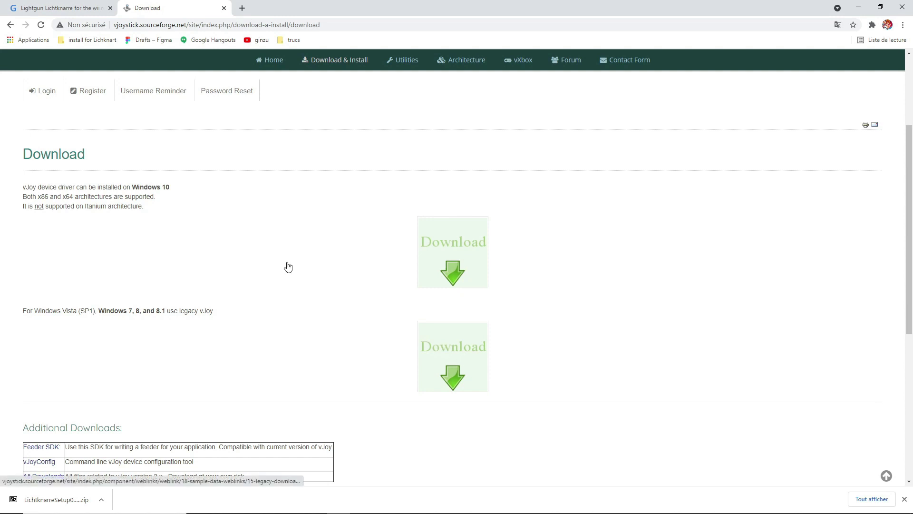
pyautogui.click(460, 257)
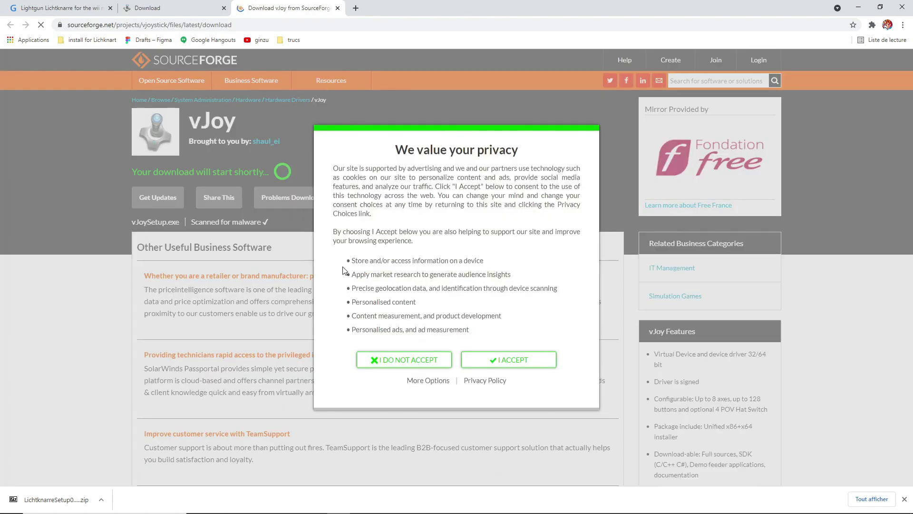
pyautogui.click(496, 361)
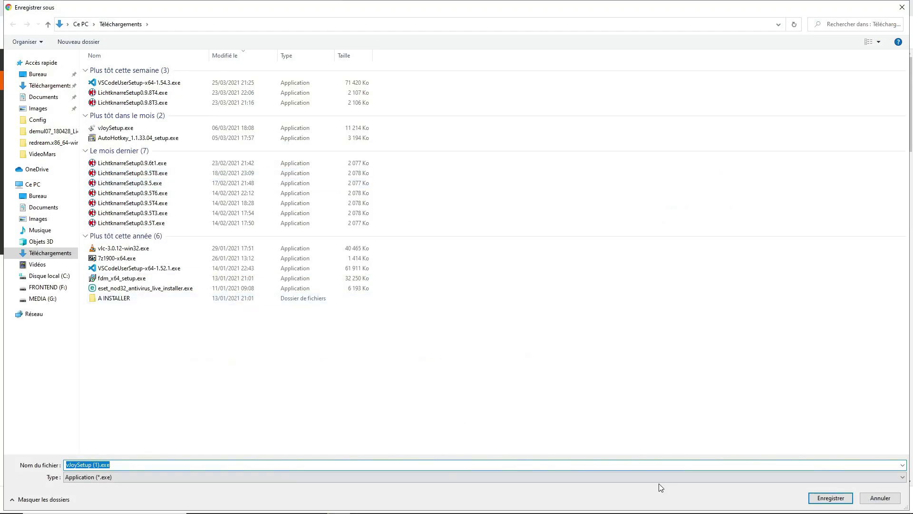
pyautogui.click(830, 497)
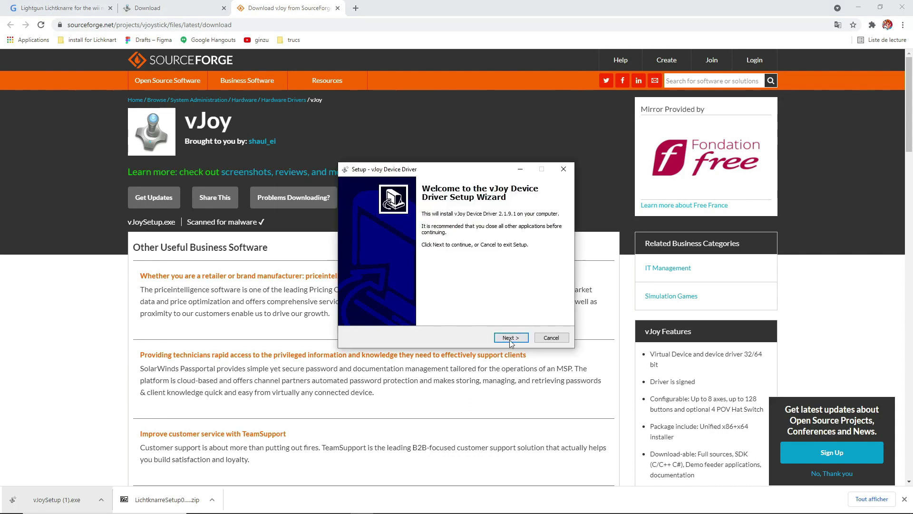
# Install vJoy Device Driver 2.1.9.1 with all companion applications selected, and close the browser
pyautogui.click(511, 337)
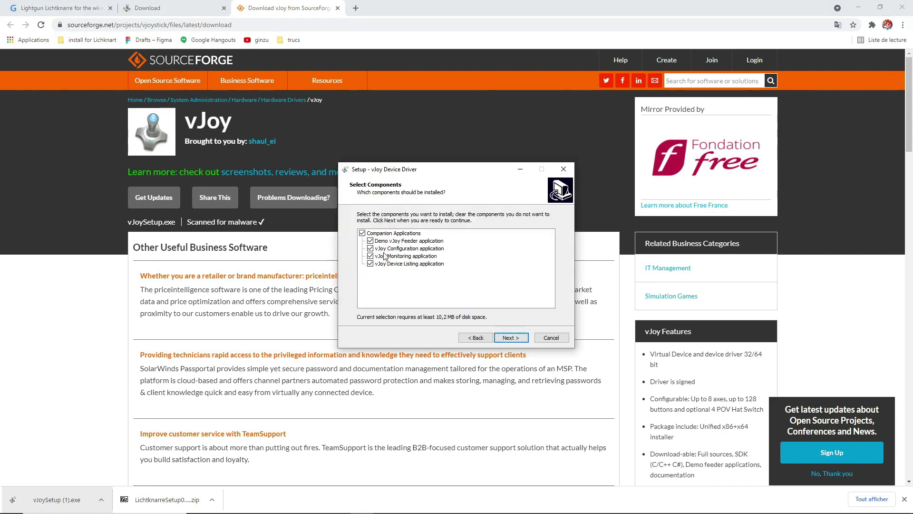
pyautogui.click(511, 338)
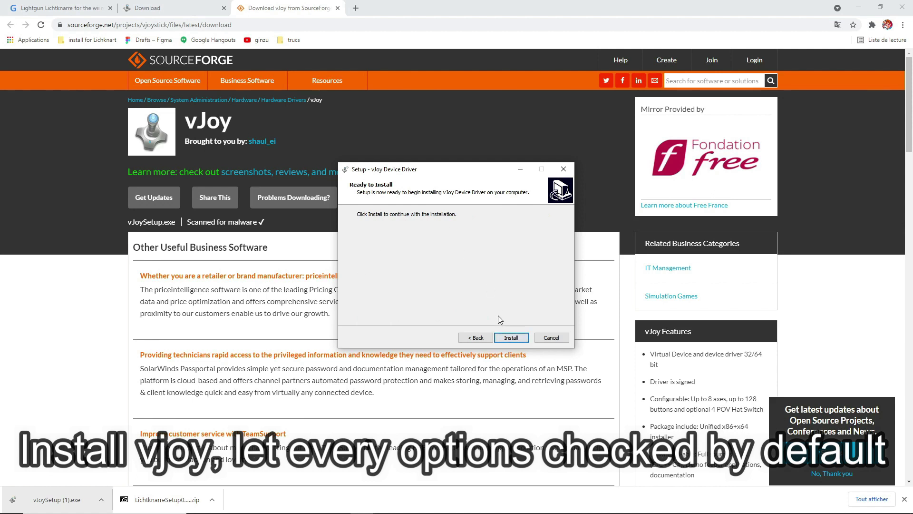
pyautogui.click(511, 337)
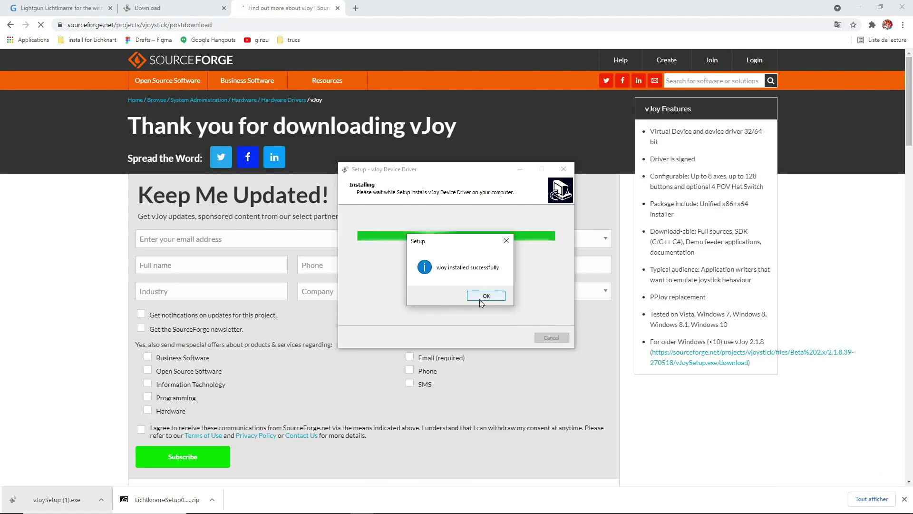
pyautogui.click(481, 298)
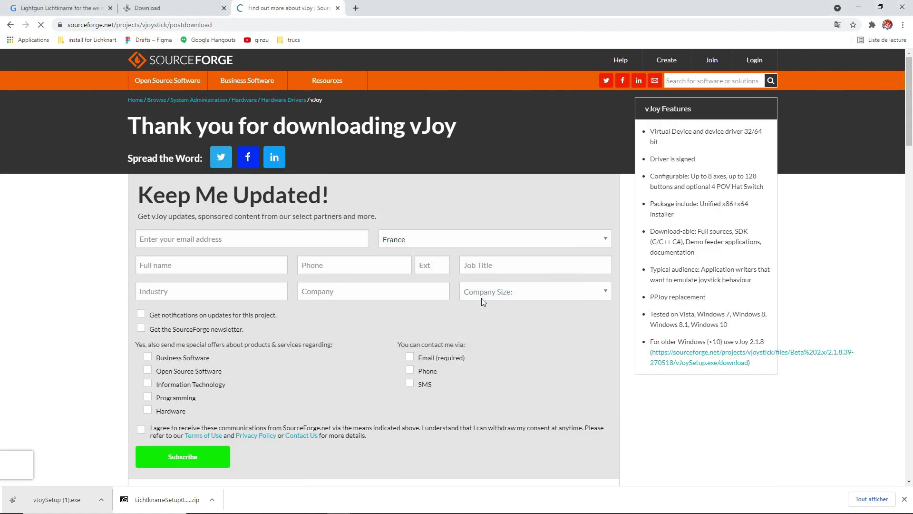
pyautogui.click(339, 7)
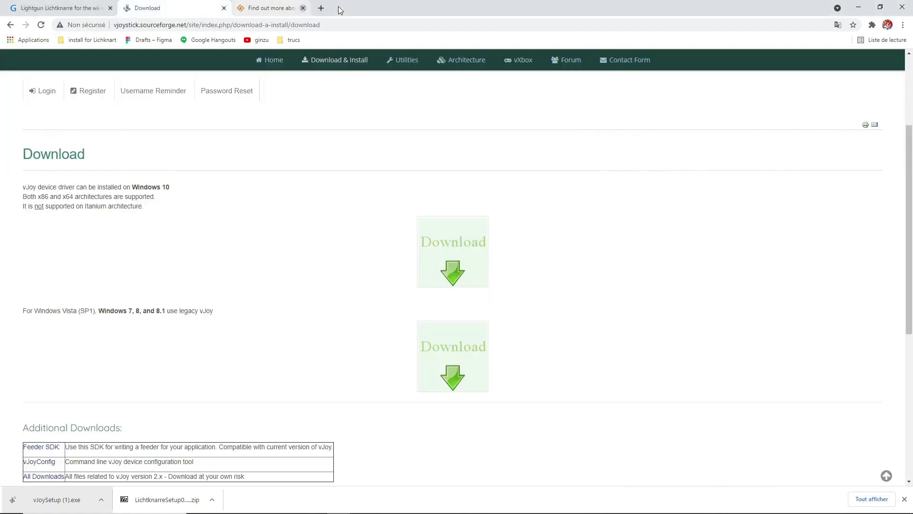
pyautogui.click(224, 8)
pyautogui.click(903, 7)
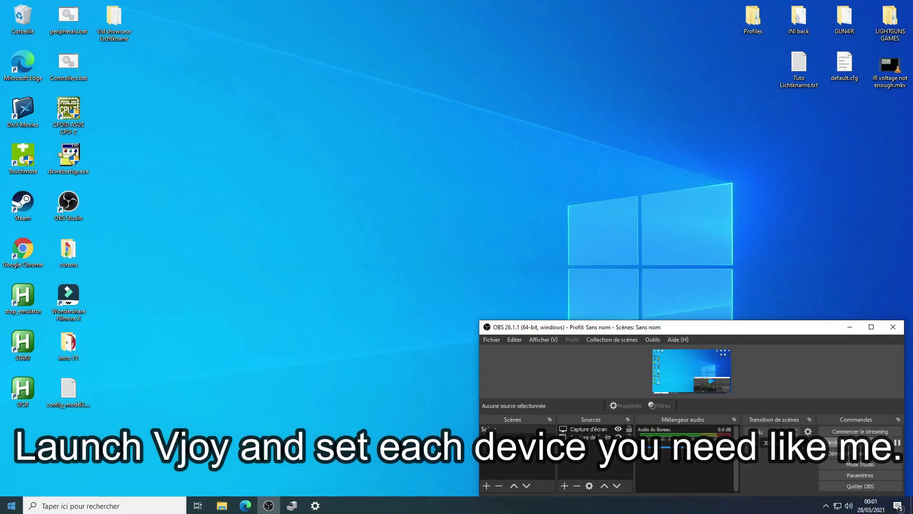
# Open Configure vJoy, set device 1's POV hat switch to 4 Directions, and agree to apply the change before switching to device 2
pyautogui.click(7, 508)
pyautogui.write('v')
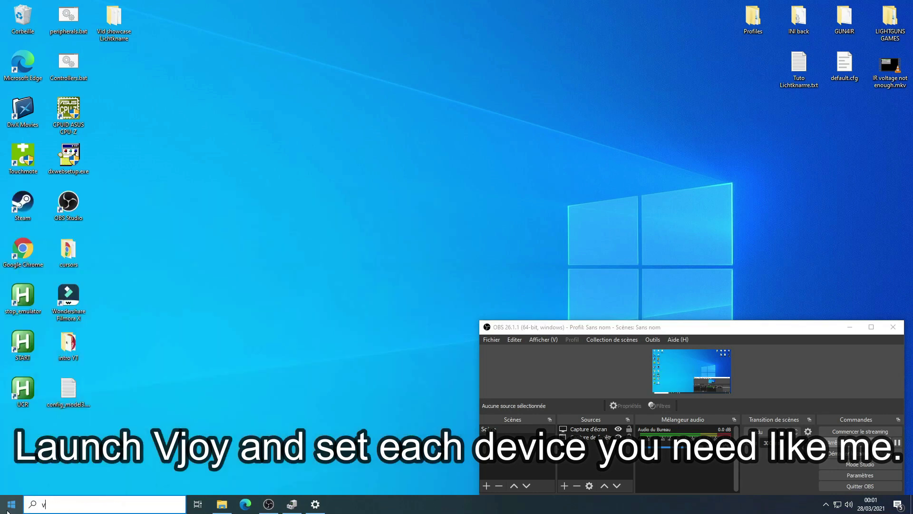
pyautogui.write('joy')
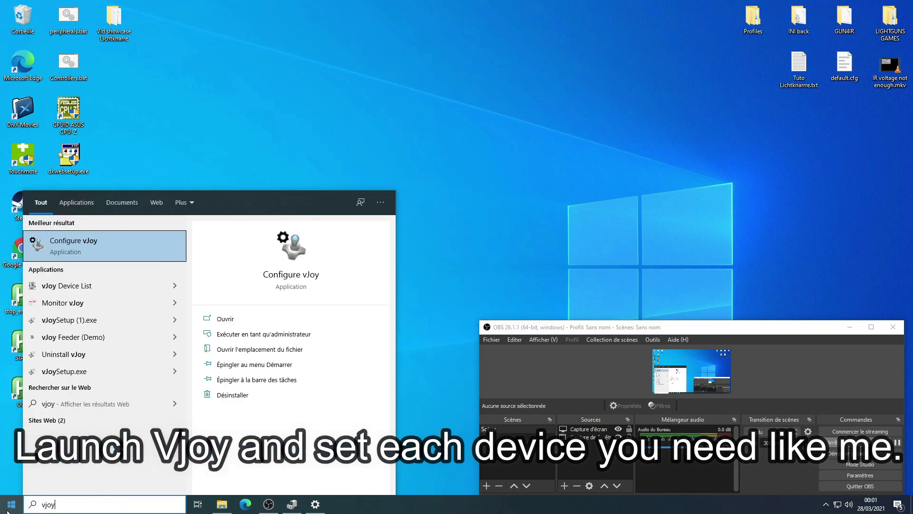
pyautogui.click(71, 247)
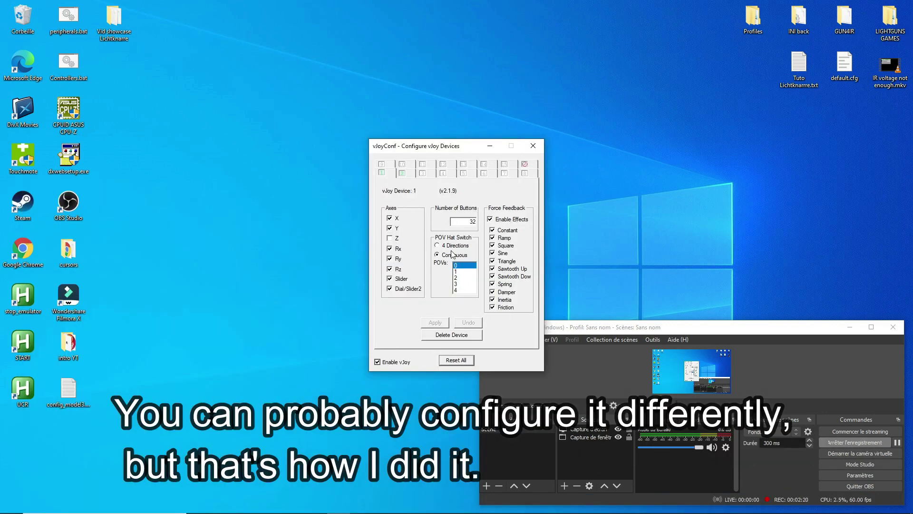
pyautogui.click(437, 246)
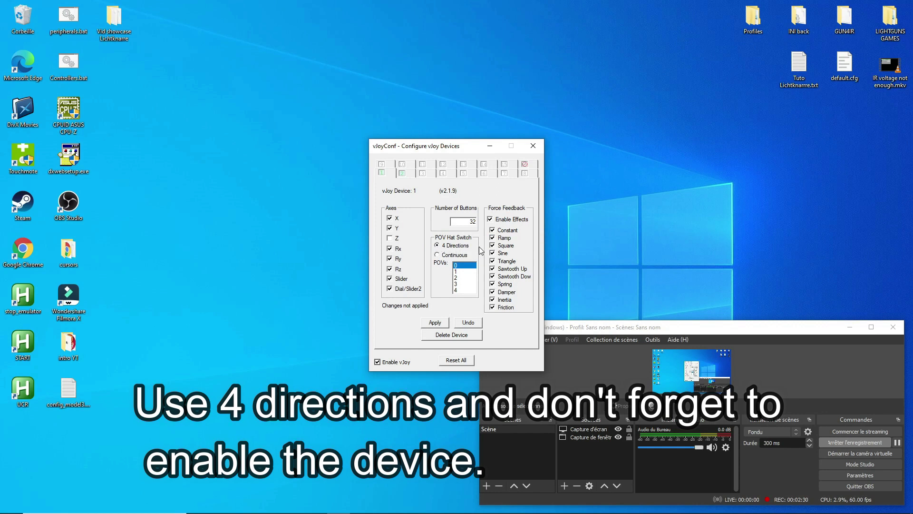
pyautogui.doubleClick(476, 222)
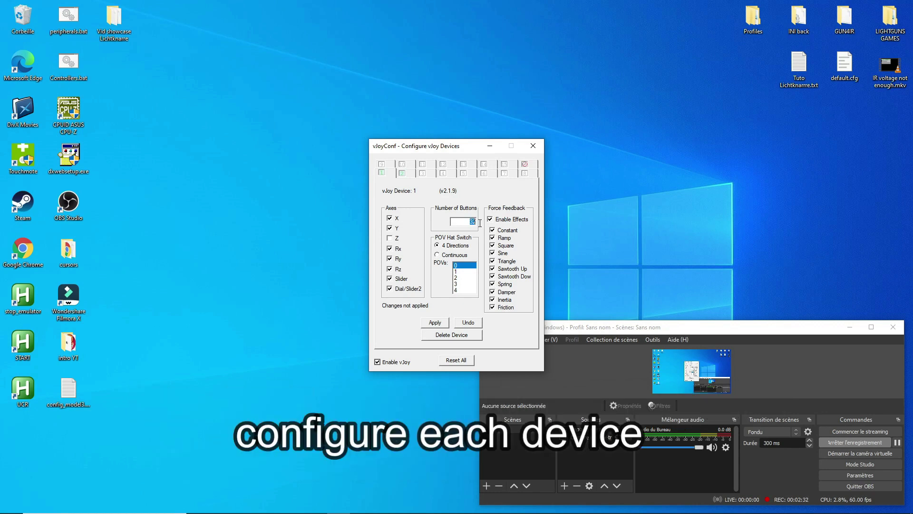
pyautogui.click(473, 222)
pyautogui.click(399, 175)
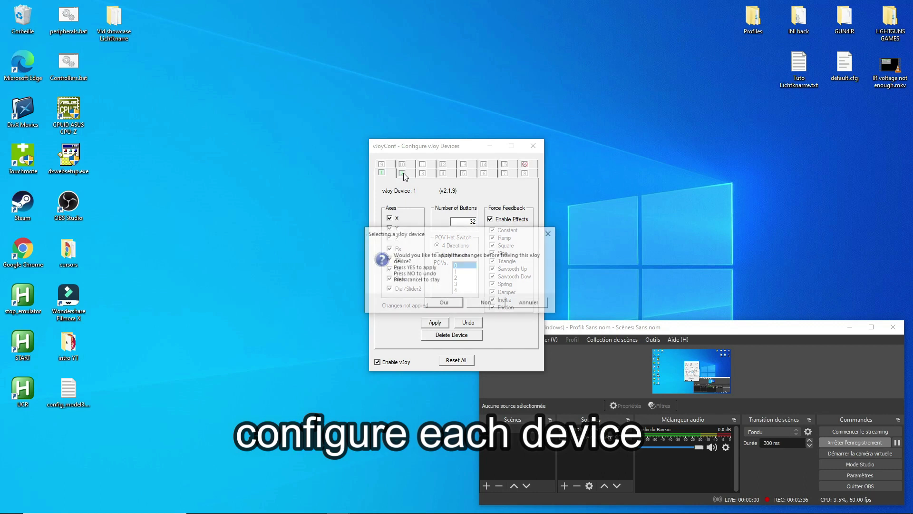
pyautogui.click(444, 302)
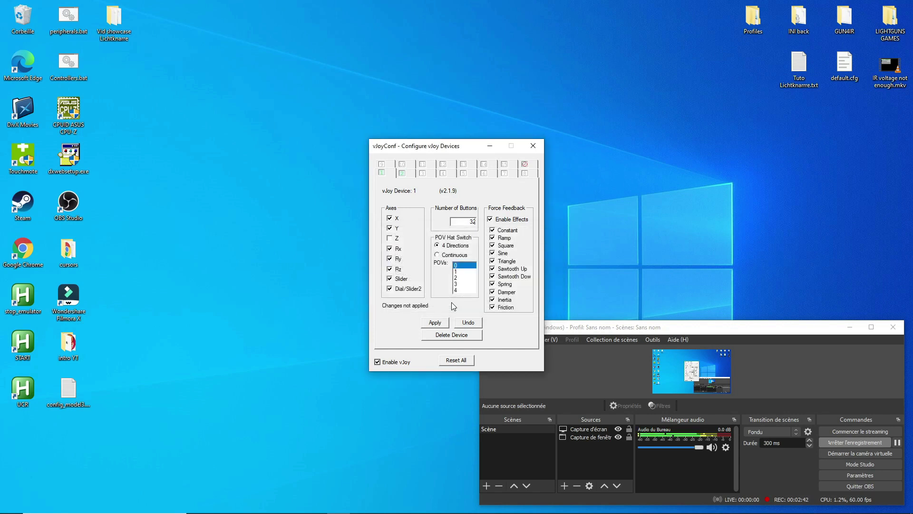
pyautogui.click(404, 176)
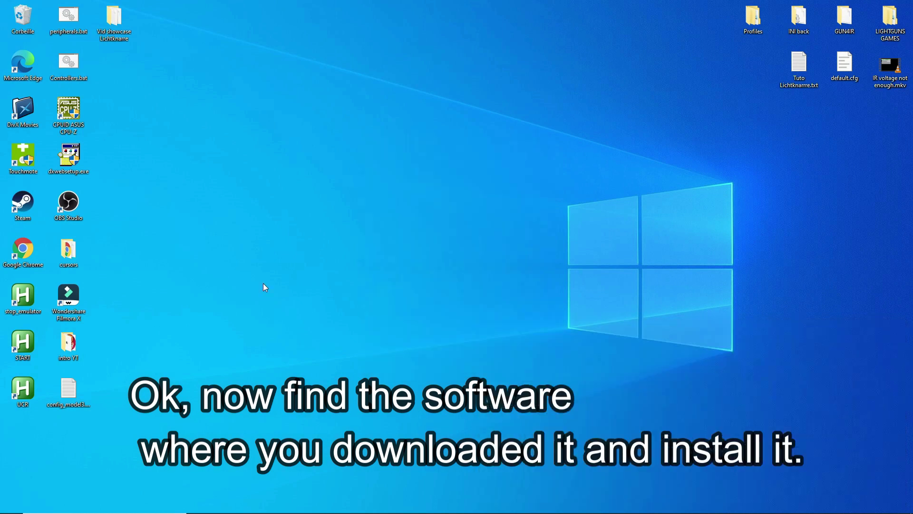
# Launch the installer inside LichtknarreSetup0.9.8.zip from the Téléchargements folder, allowing it to run despite the SmartScreen warning
pyautogui.press('super+e')
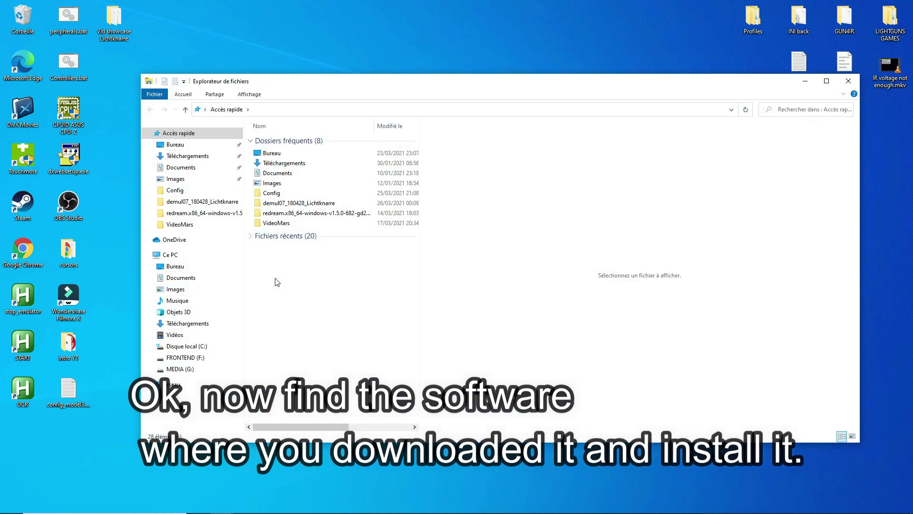
pyautogui.click(210, 323)
pyautogui.doubleClick(295, 163)
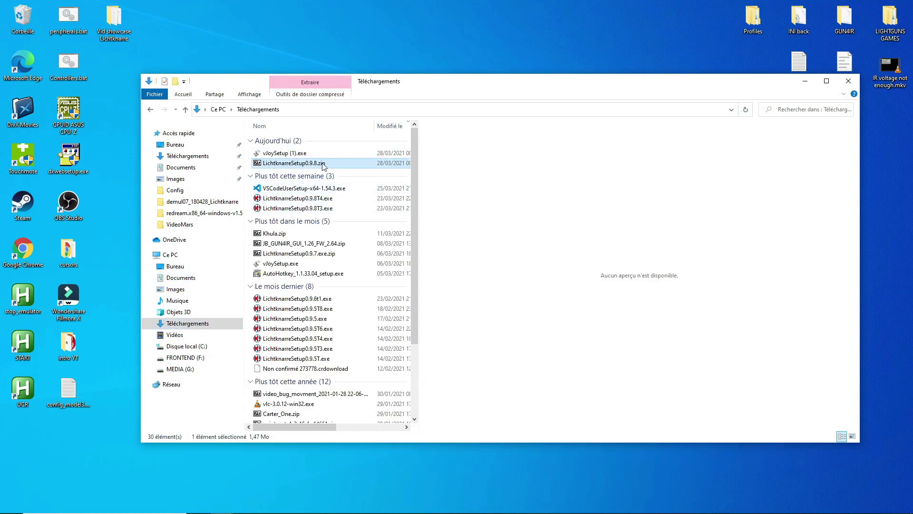
pyautogui.doubleClick(532, 165)
pyautogui.click(385, 201)
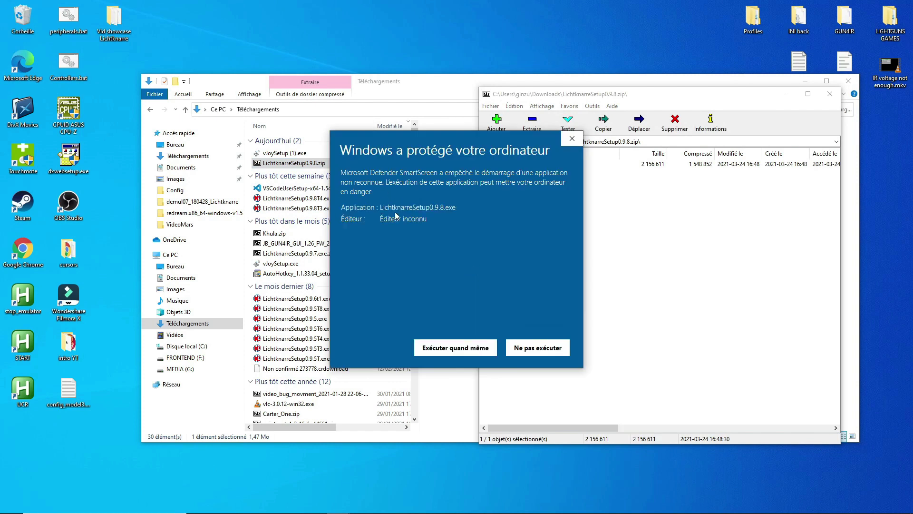
pyautogui.click(452, 356)
pyautogui.click(483, 284)
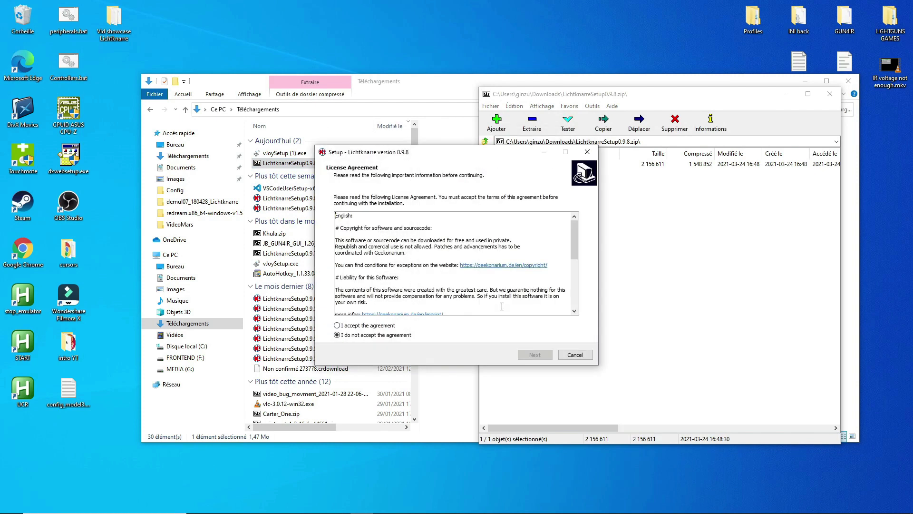
# Accept the license agreement and install Lichtknarre 0.9.8 in C:\Program Files\Lichtknarre with a desktop shortcut
pyautogui.click(391, 326)
pyautogui.click(535, 355)
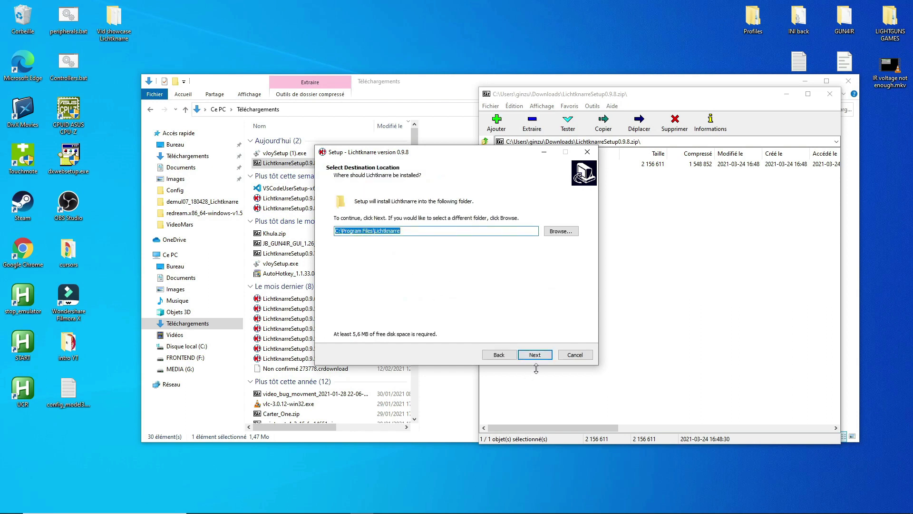
pyautogui.click(534, 354)
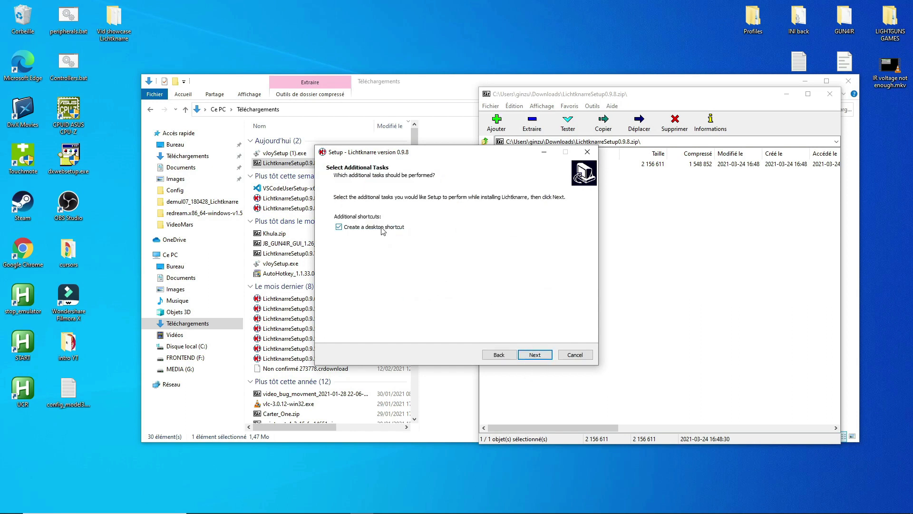
pyautogui.click(535, 358)
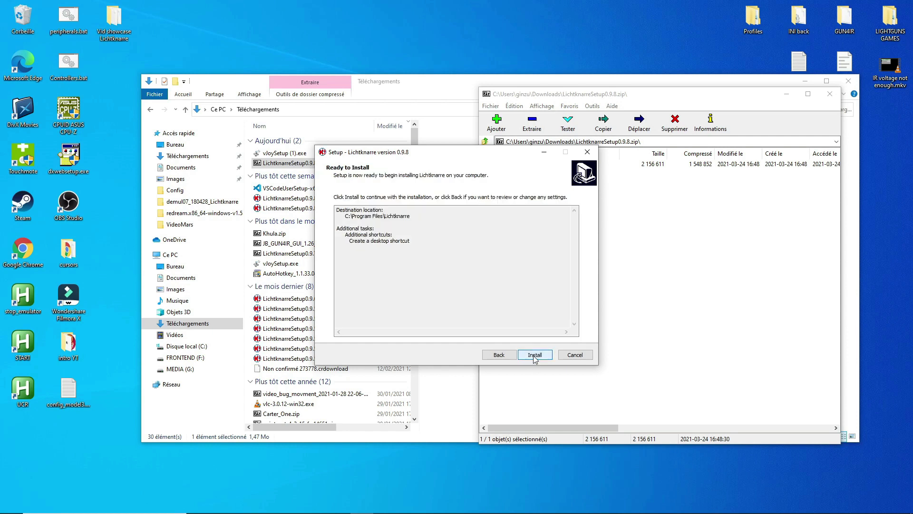
pyautogui.click(535, 355)
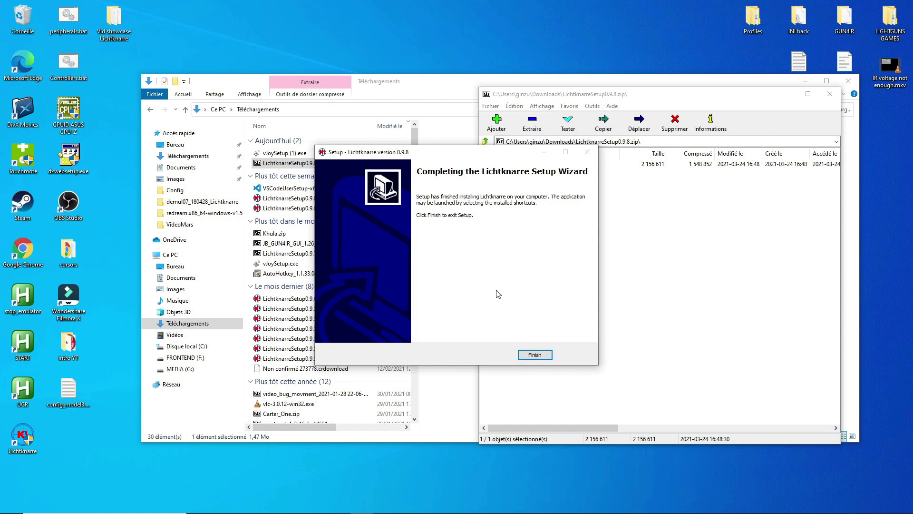
# Search the installed Windows applications for "visual" to check the Visual C++ dependencies
pyautogui.click(12, 505)
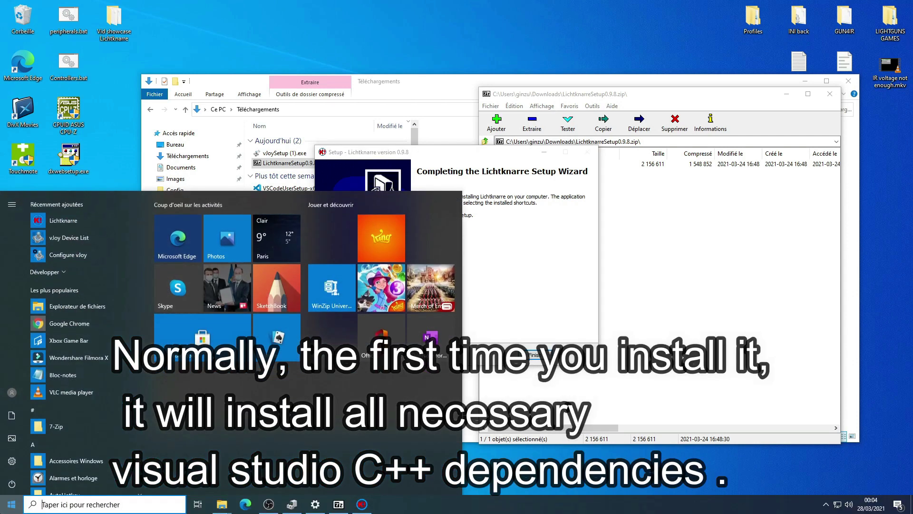
pyautogui.write('pro')
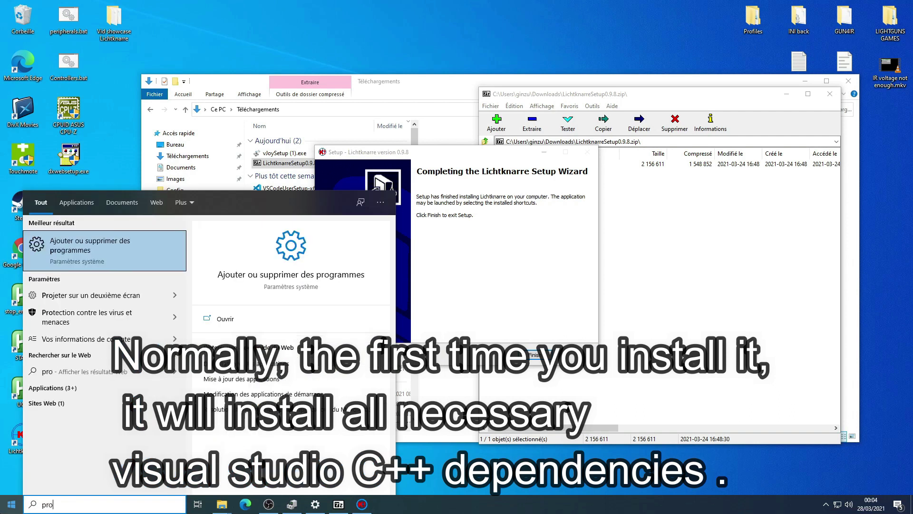
pyautogui.write('gram')
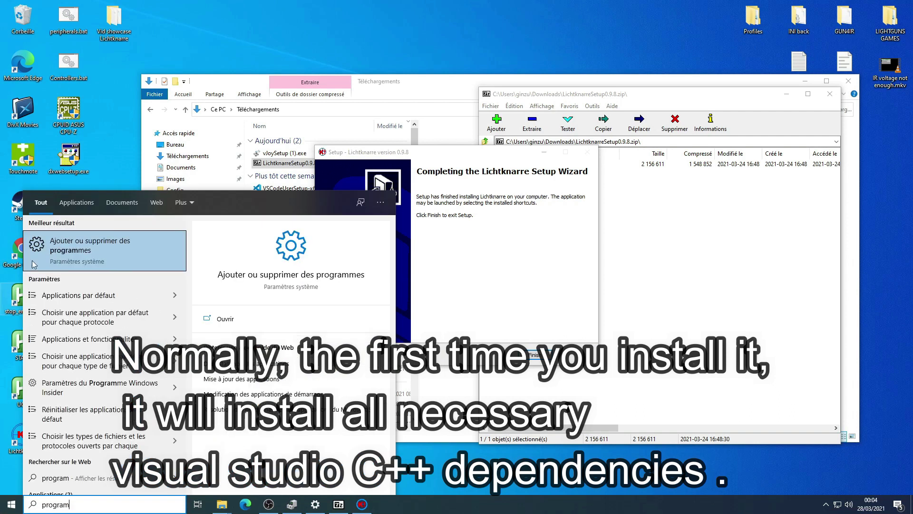
pyautogui.click(93, 250)
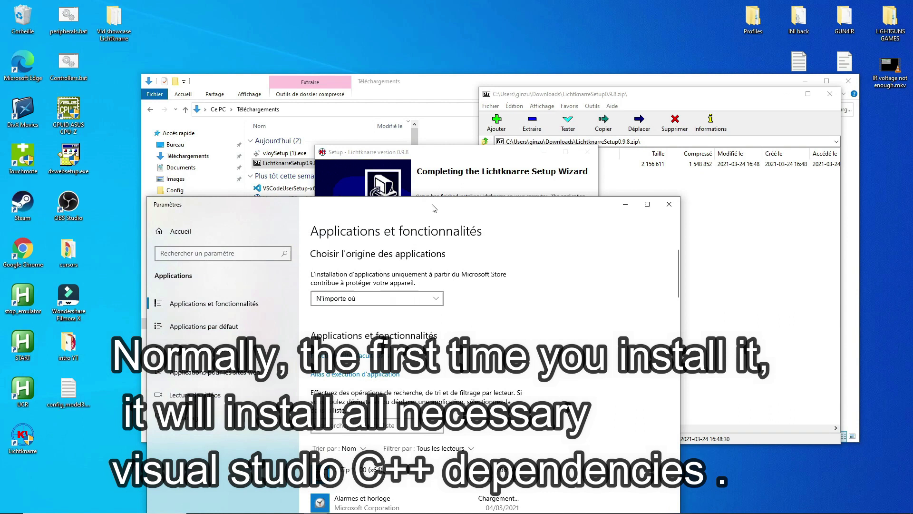
pyautogui.click(407, 272)
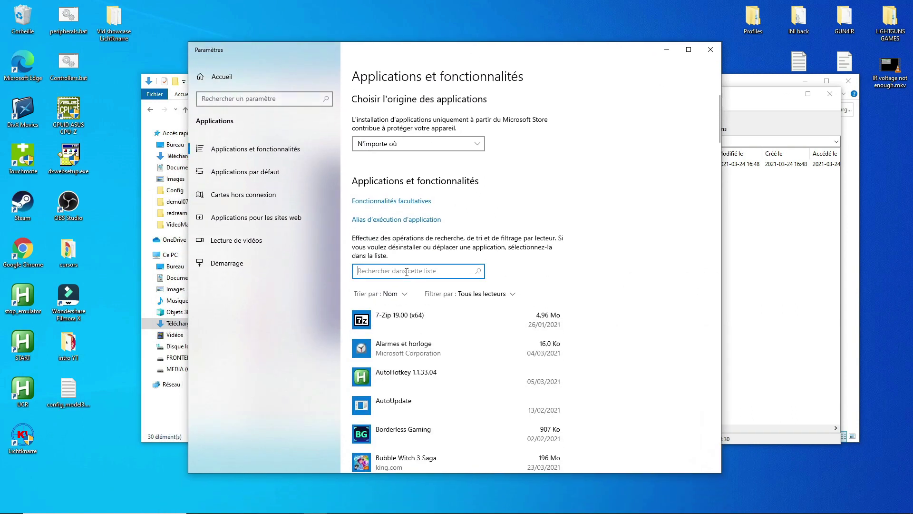
pyautogui.write('visual')
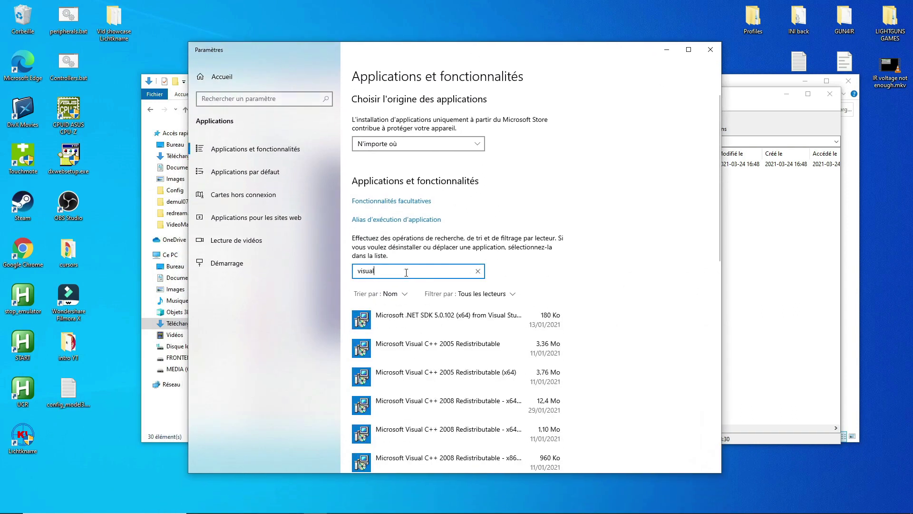
pyautogui.click(522, 326)
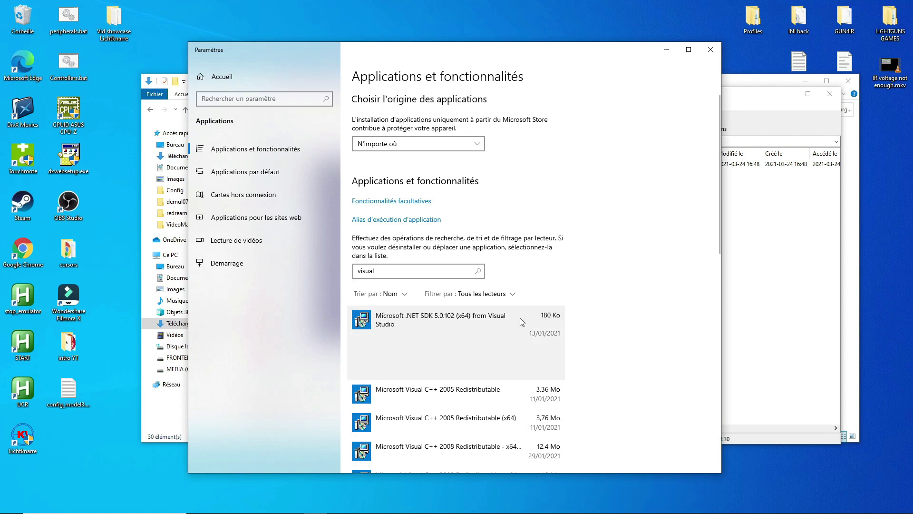
# Check which Microsoft Visual C++ Redistributable versions are present in the filtered list of installed applications
pyautogui.press('Down')
pyautogui.press('Down')
pyautogui.press('Down')
pyautogui.press('Down')
pyautogui.press('Down')
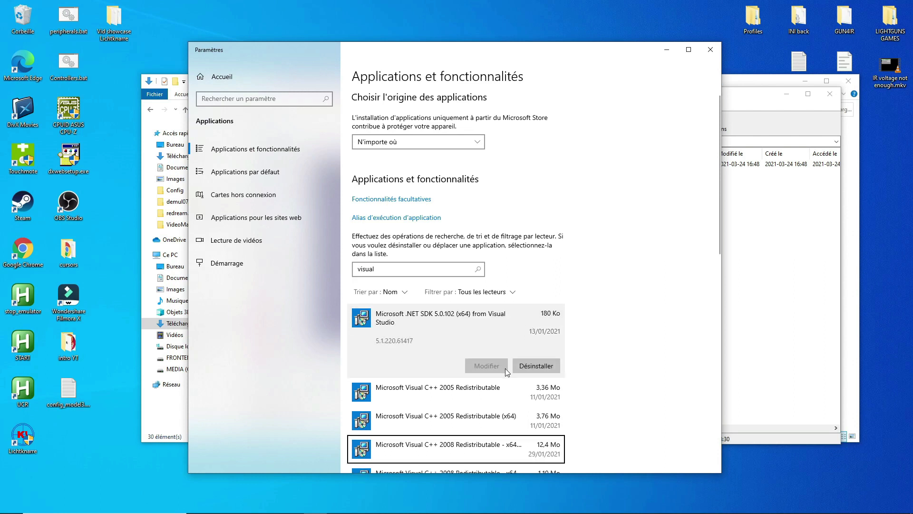
pyautogui.press('Down')
pyautogui.press('Down')
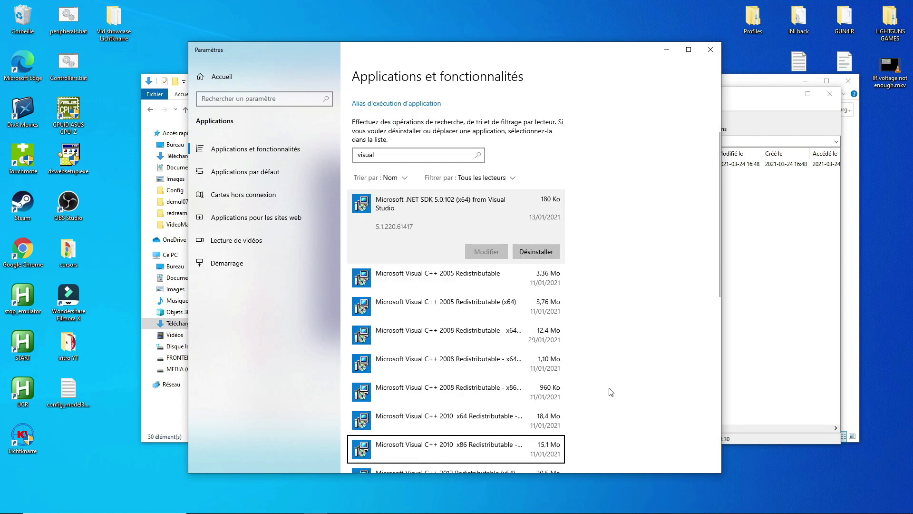
pyautogui.press('Down')
pyautogui.press('Down')
pyautogui.press('Down')
pyautogui.press('Down')
pyautogui.press('Down')
pyautogui.press('Down')
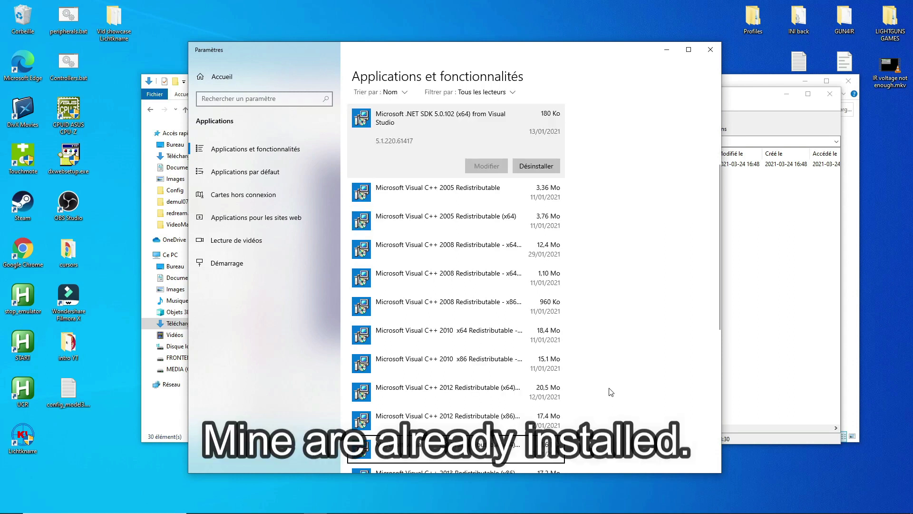
pyautogui.press('Down')
pyautogui.press('Down')
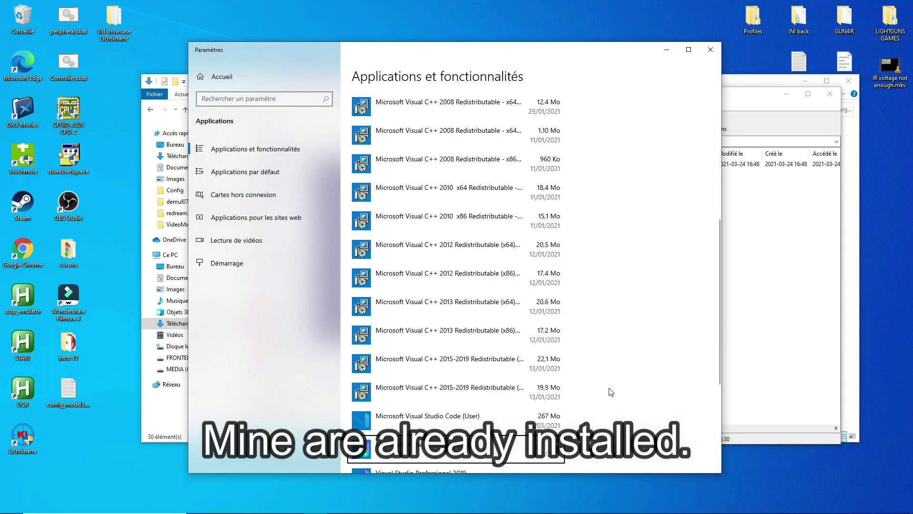
pyautogui.scroll(5, 611, 391)
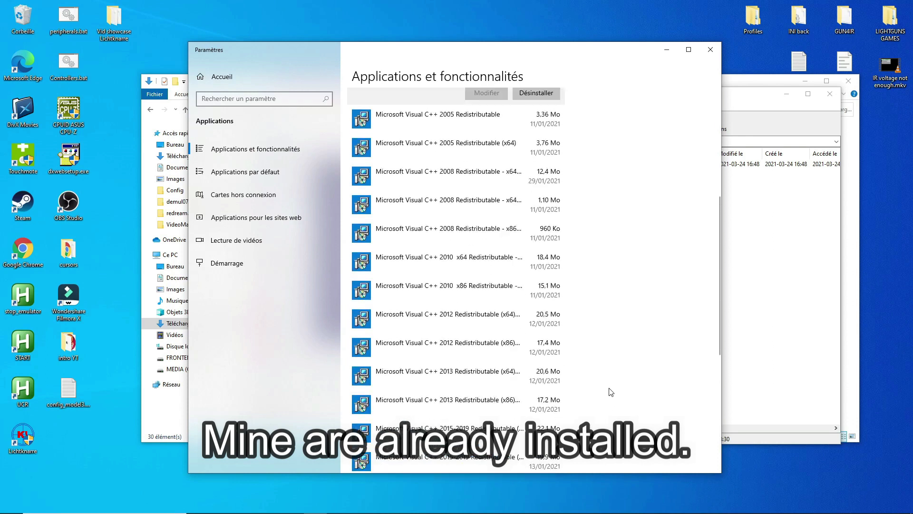
pyautogui.scroll(-2, 611, 391)
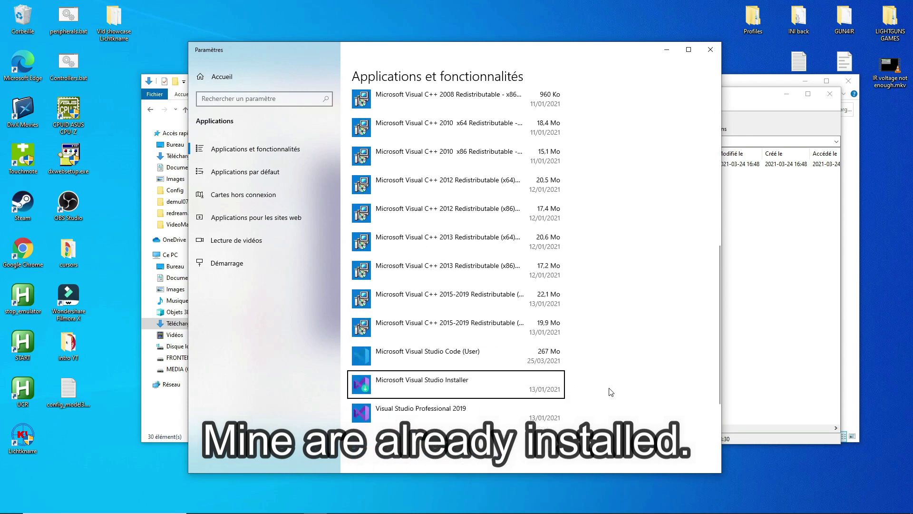
pyautogui.scroll(10, 611, 392)
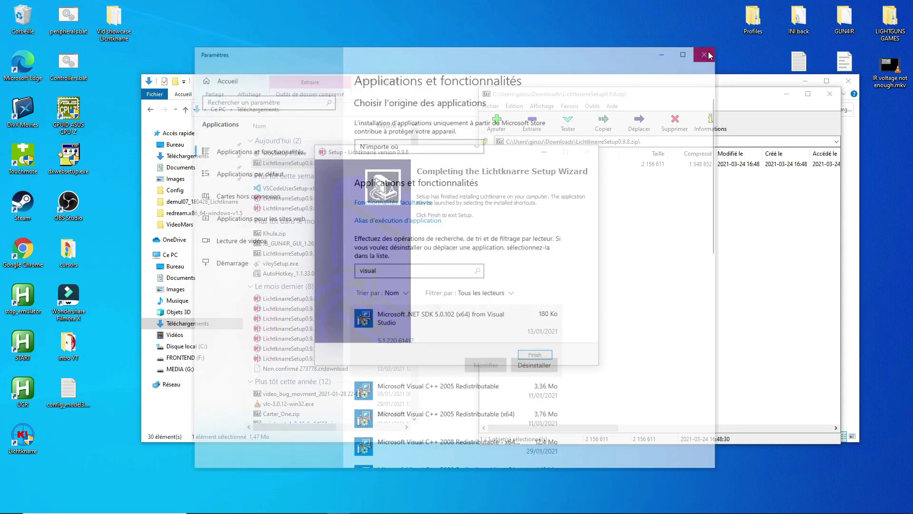
# Finish the Lichtknarre setup wizard and close the LichtknarreSetup0.9.8.zip archive and the Téléchargements folder
pyautogui.click(536, 355)
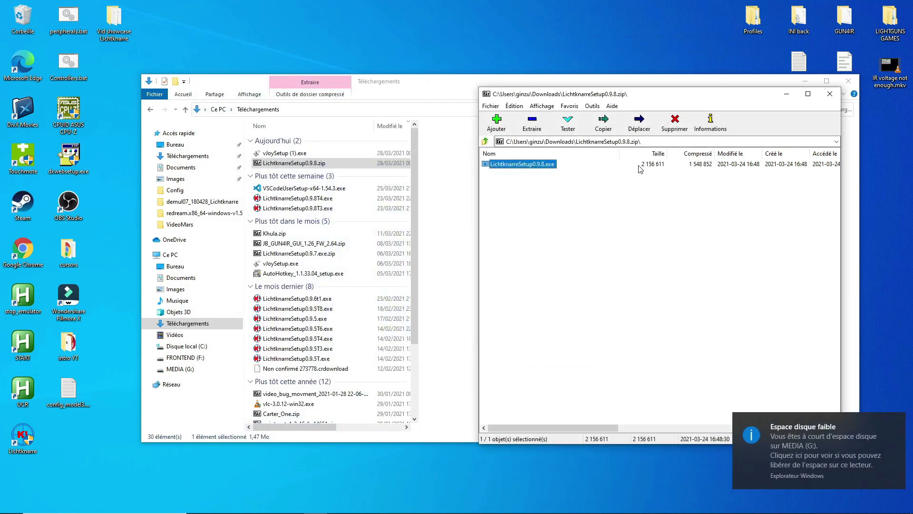
pyautogui.click(830, 93)
pyautogui.click(849, 81)
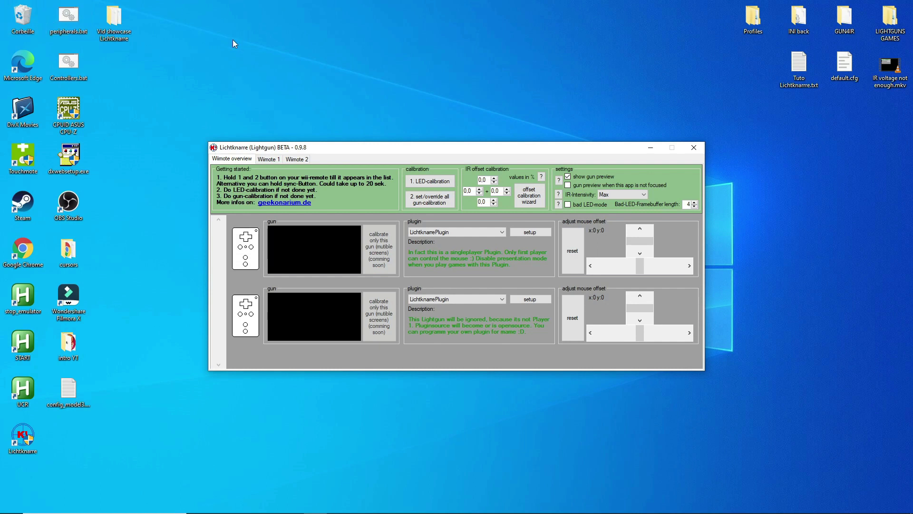
# Reset the XY offset of Wiimote 1, test its buttons on its detail page, and check the Wiimote 2 page
pyautogui.moveTo(413, 149); pyautogui.dragTo(417, 99)
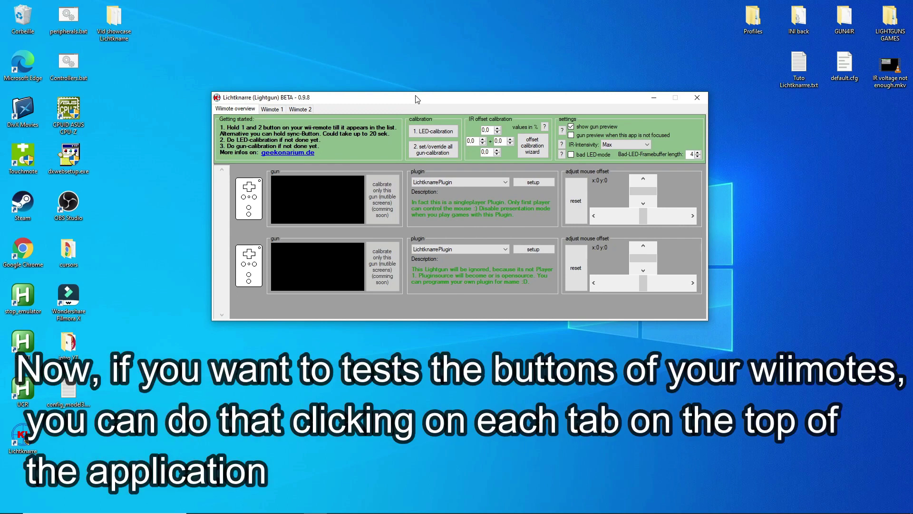
pyautogui.click(273, 108)
pyautogui.click(305, 113)
pyautogui.click(273, 110)
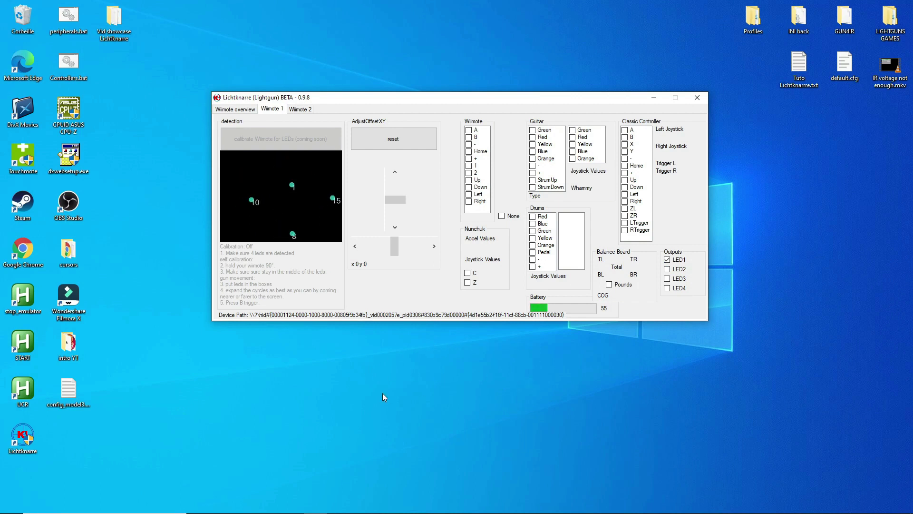
pyautogui.click(393, 139)
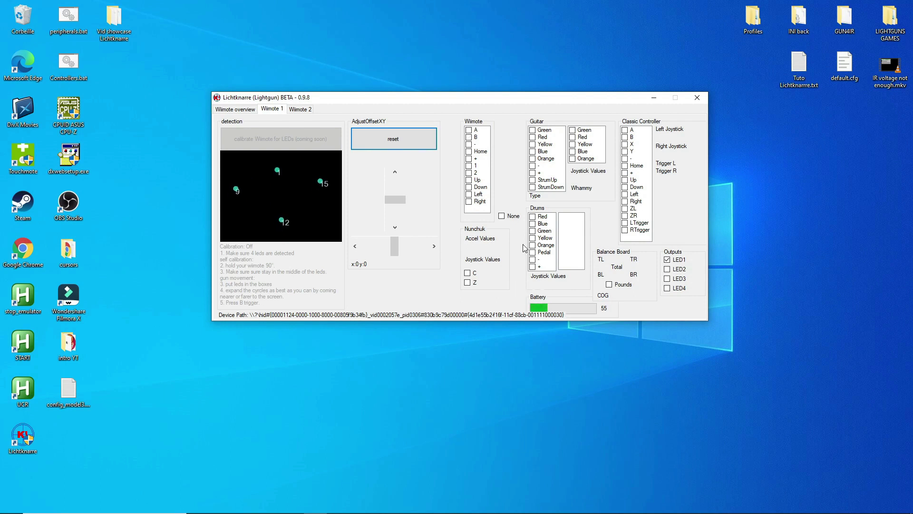
pyautogui.press('Up')
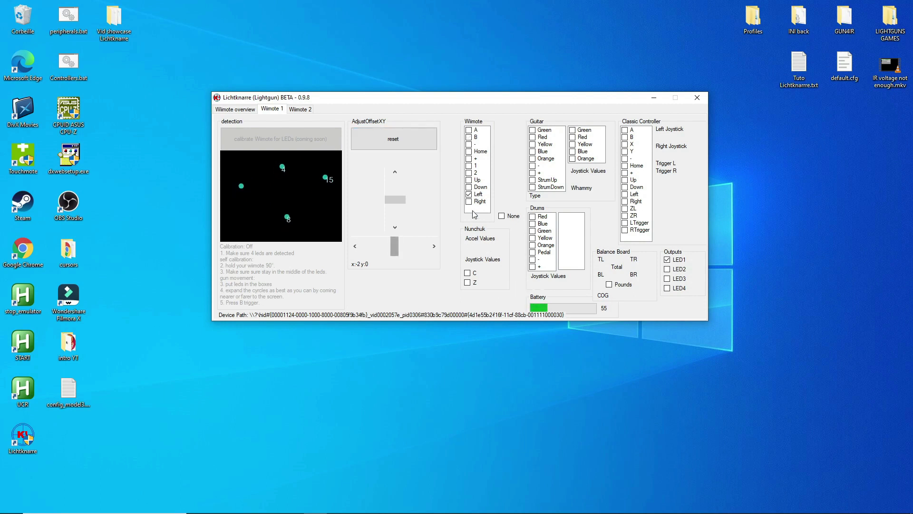
pyautogui.press('XF86AudioRaiseVolume')
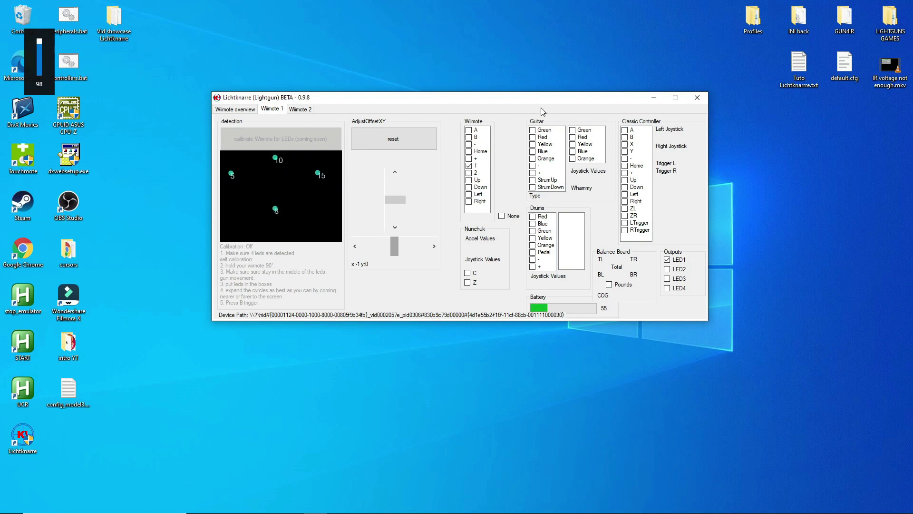
pyautogui.click(45, 492)
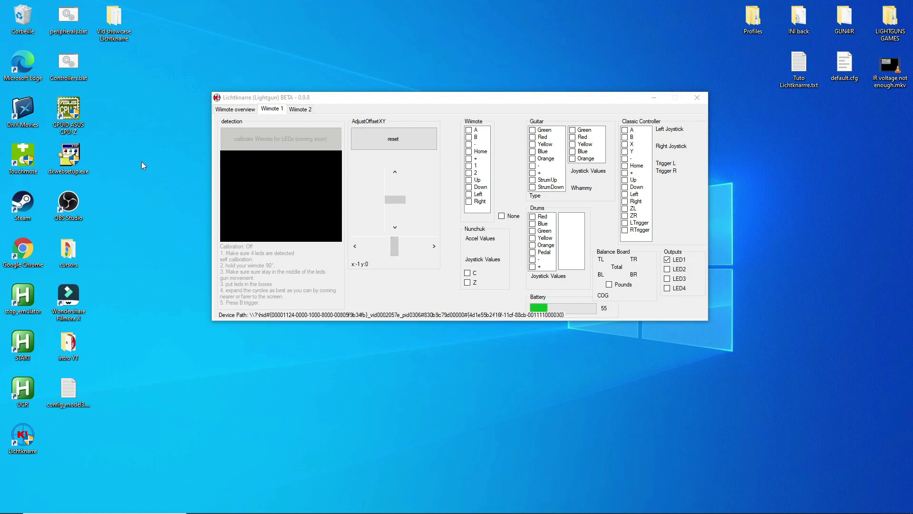
pyautogui.click(300, 110)
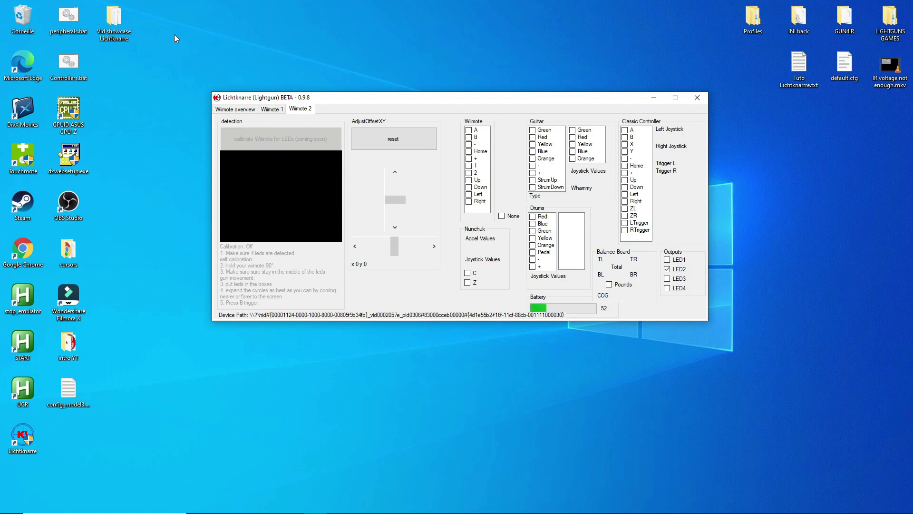
# Return to the Wiimote overview and switch the first gun's plugin to vJoy2Plugin and back to LichtknarrePlugin
pyautogui.click(241, 110)
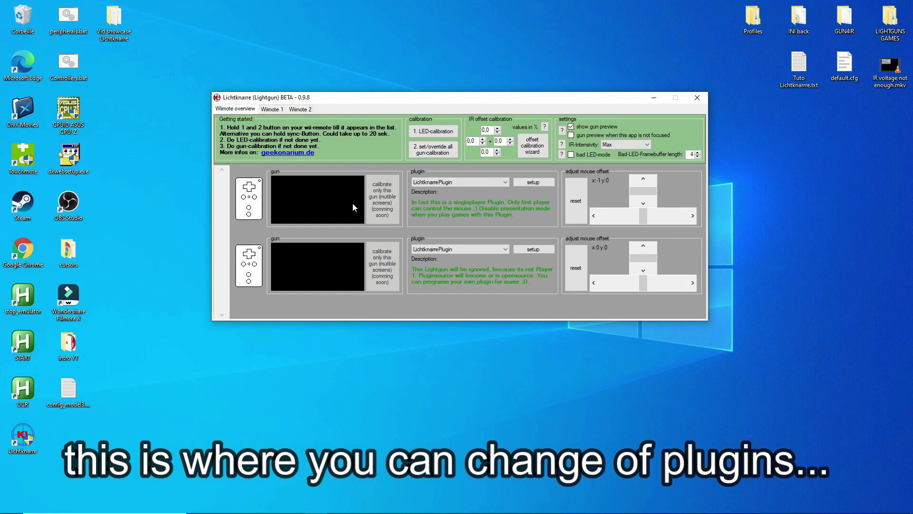
pyautogui.click(501, 181)
pyautogui.click(492, 197)
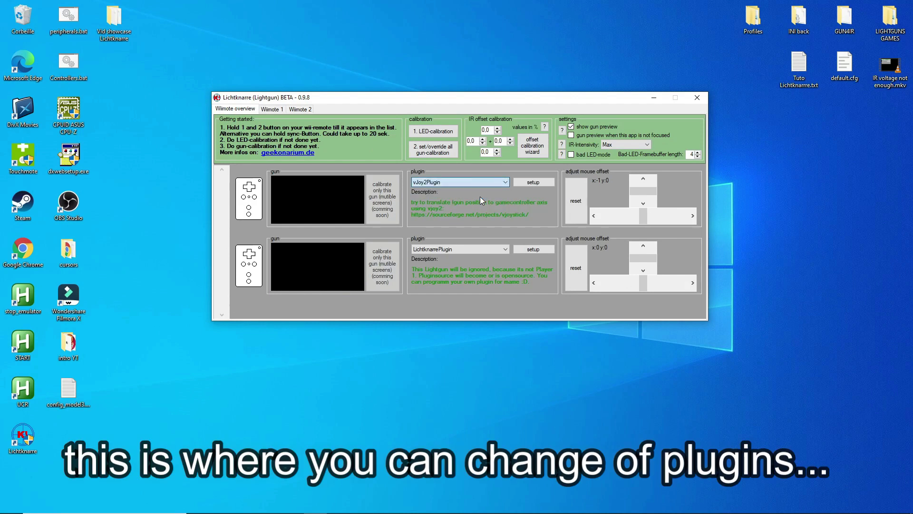
pyautogui.click(478, 183)
pyautogui.click(471, 190)
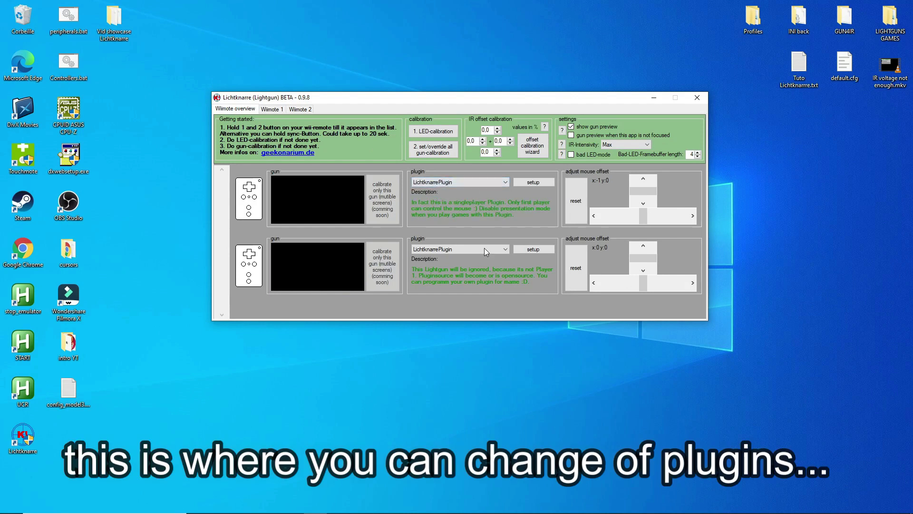
# Adjust the input per second cutoff for the x,y-axis update to about 50 in both guns' LichtknarrePlugin setup
pyautogui.click(527, 183)
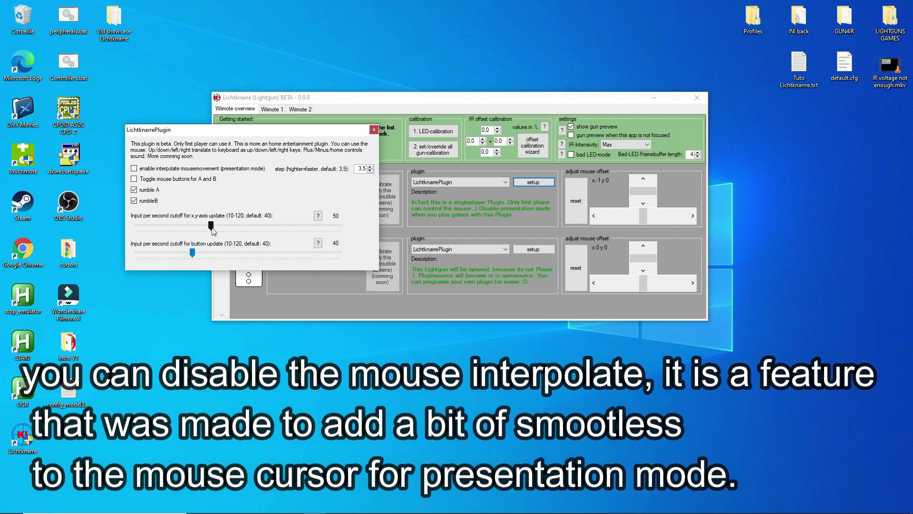
pyautogui.click(373, 130)
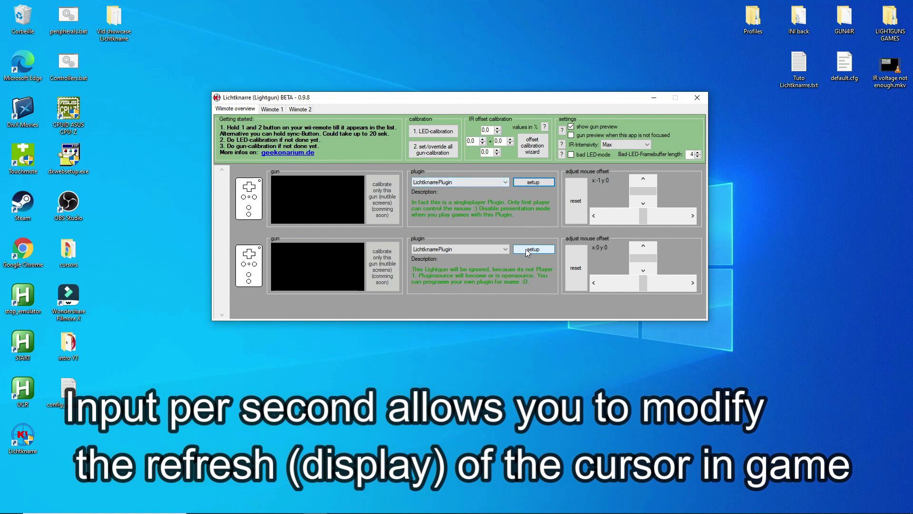
pyautogui.click(540, 250)
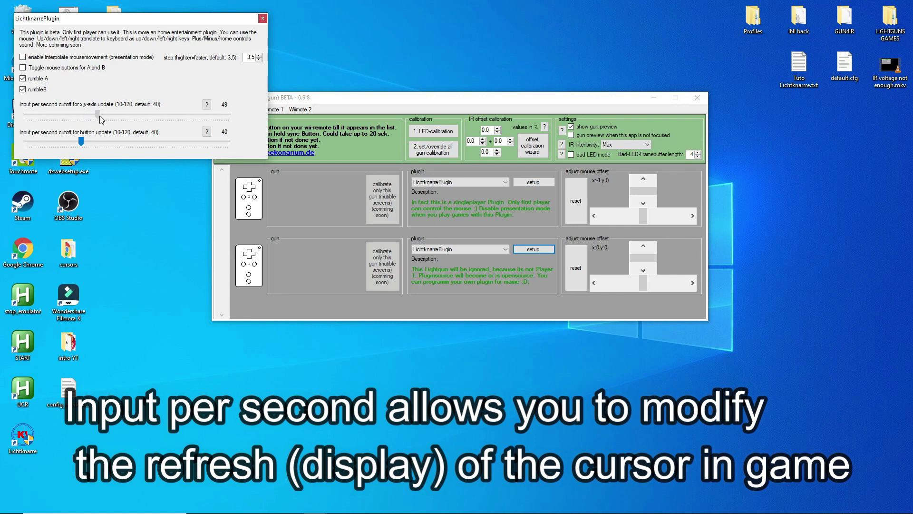
pyautogui.moveTo(101, 119); pyautogui.dragTo(103, 119)
pyautogui.click(262, 19)
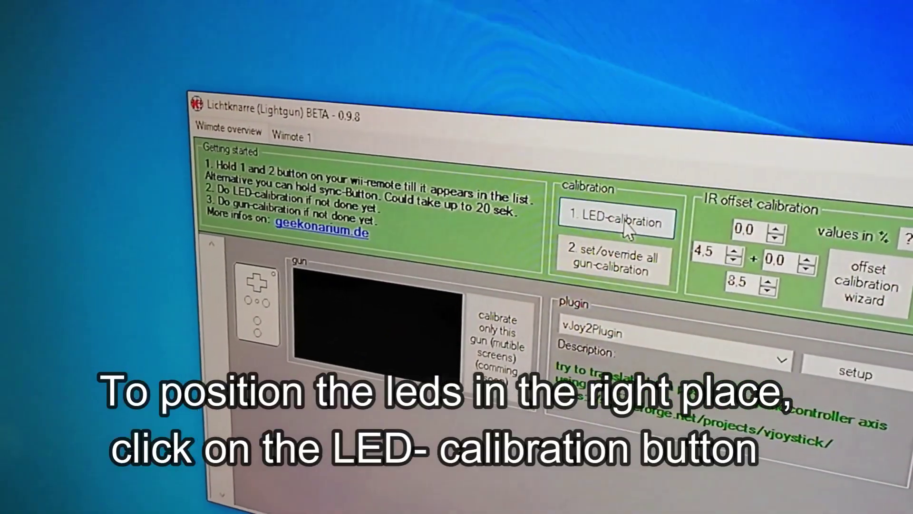
# Run the LED calibration to position the LEDs, and run the gun calibration for all connected Wii remotes
pyautogui.click(583, 200)
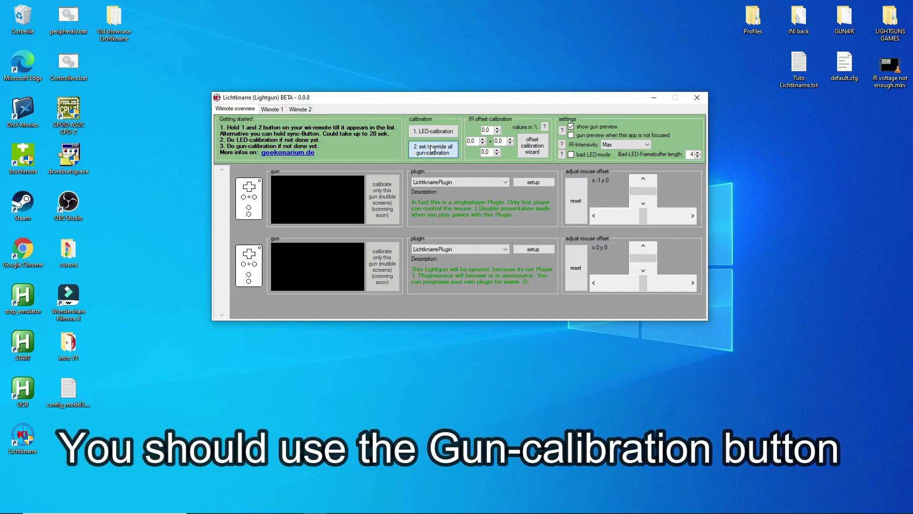
pyautogui.click(433, 150)
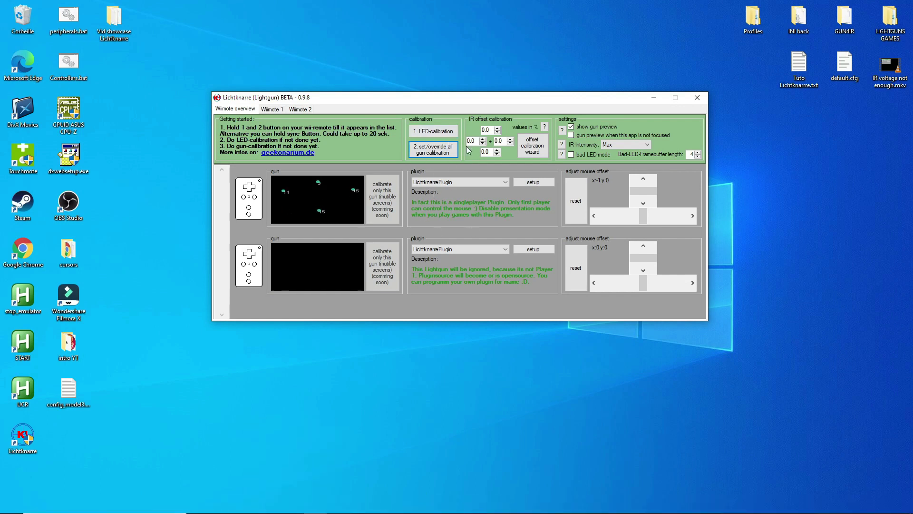
pyautogui.moveTo(314, 504)
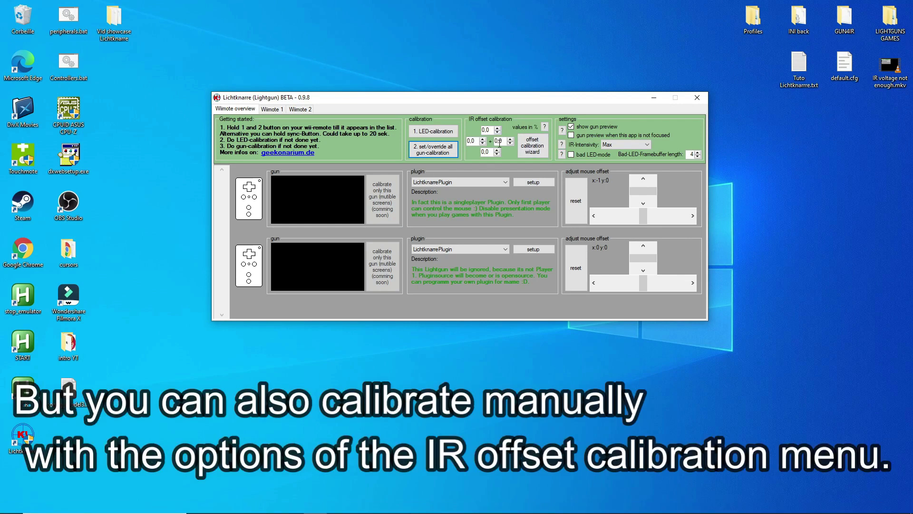
# Set the IR offset calibration manually to 5.5% for the bottom LED and 6.6% for the left LED
pyautogui.click(497, 150)
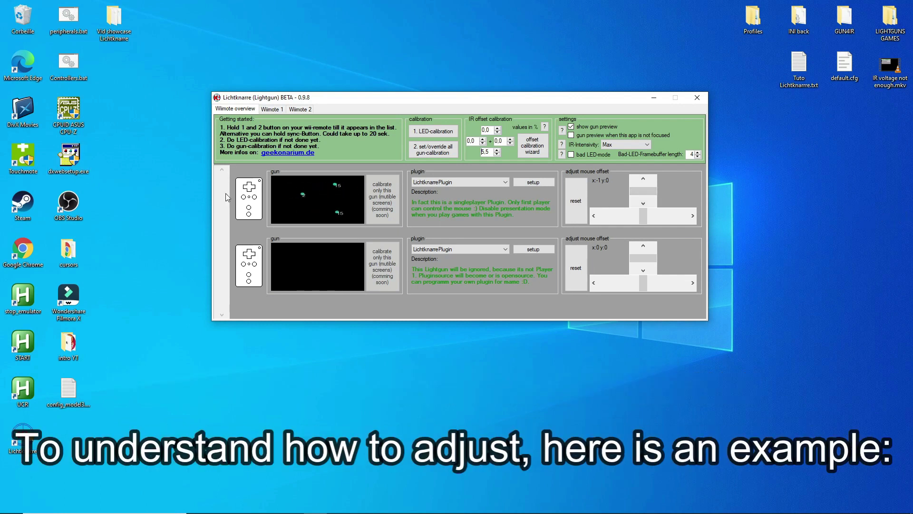
pyautogui.moveTo(155, 511)
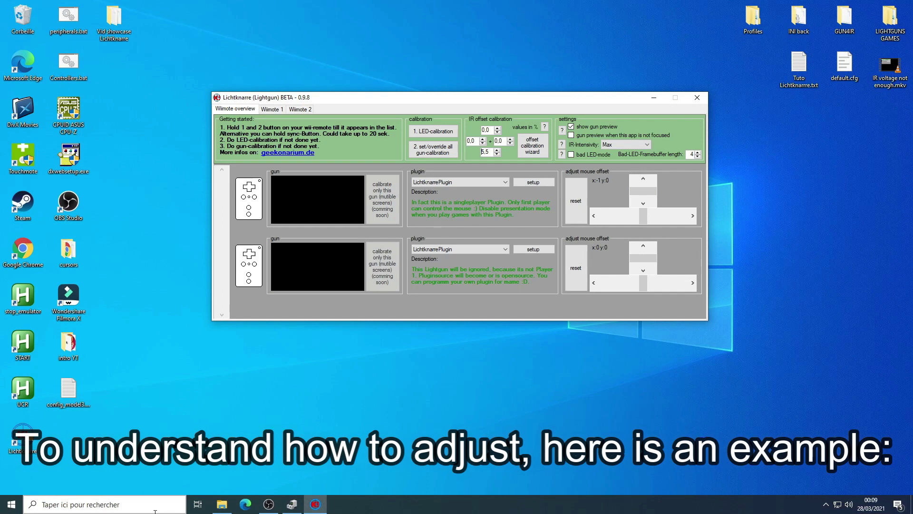
pyautogui.click(483, 140)
pyautogui.click(483, 140)
pyautogui.click(483, 140)
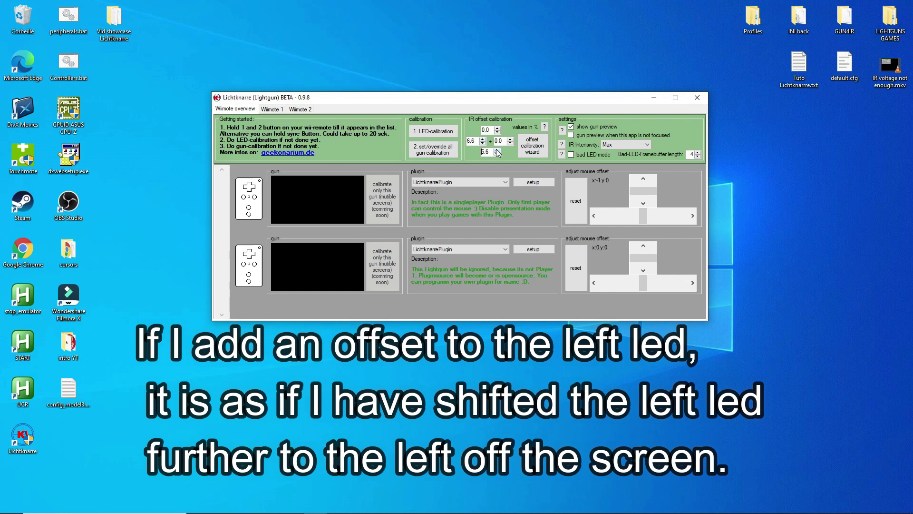
# Fine-tune the IR offset calibration to 8.5% for the bottom LED and 4.5% for the left LED
pyautogui.click(497, 149)
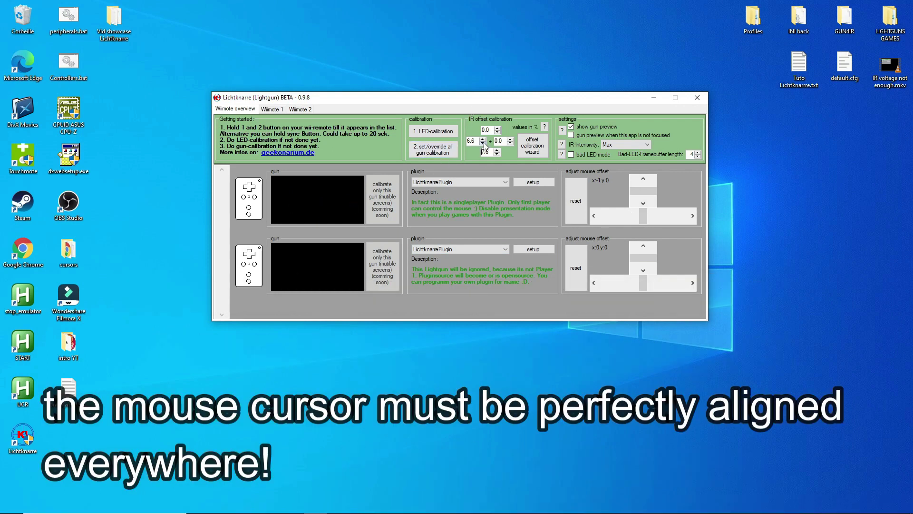
pyautogui.click(483, 143)
pyautogui.click(497, 150)
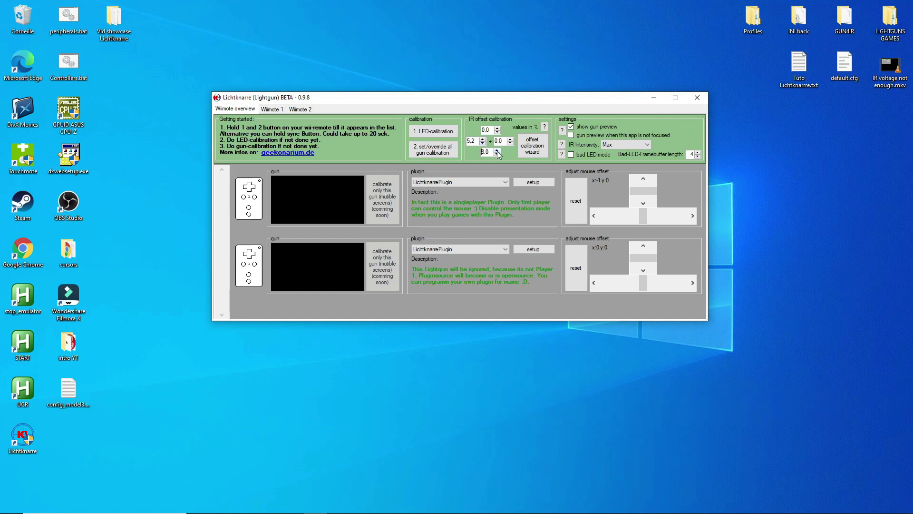
pyautogui.click(497, 151)
pyautogui.moveTo(447, 511)
pyautogui.click(444, 249)
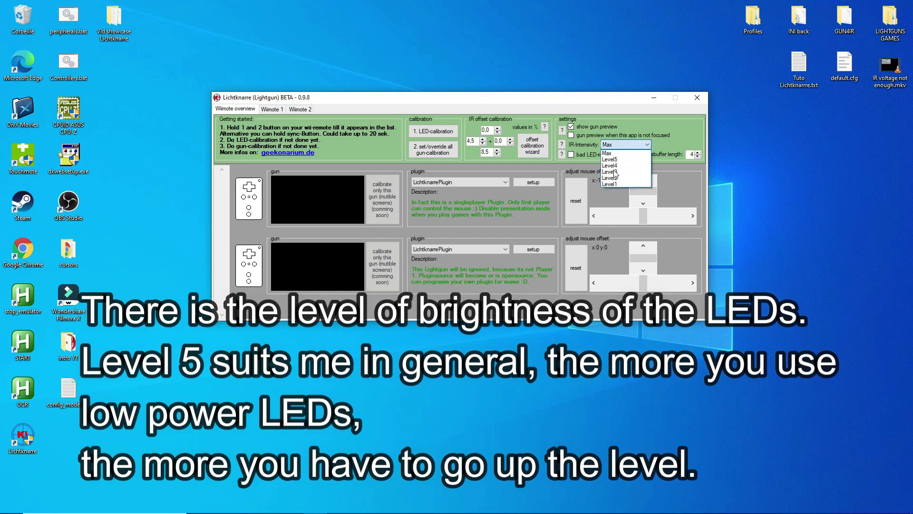
# Choose Max as the IR intensity, and run the offset calibration wizard before returning to the overview
pyautogui.click(616, 152)
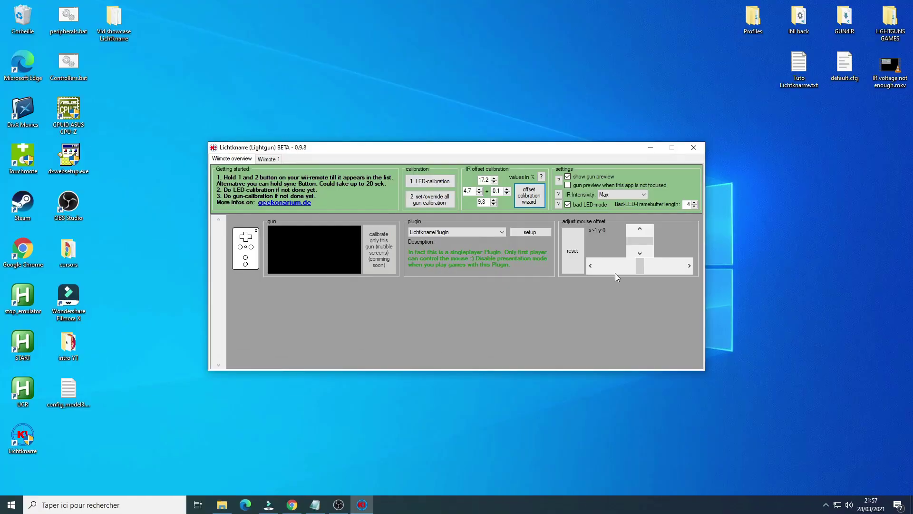
pyautogui.click(536, 202)
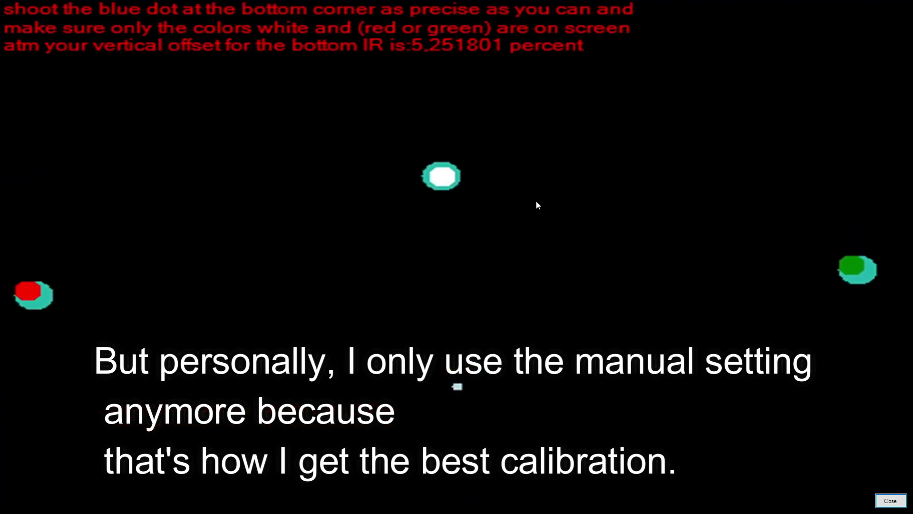
pyautogui.press('Escape')
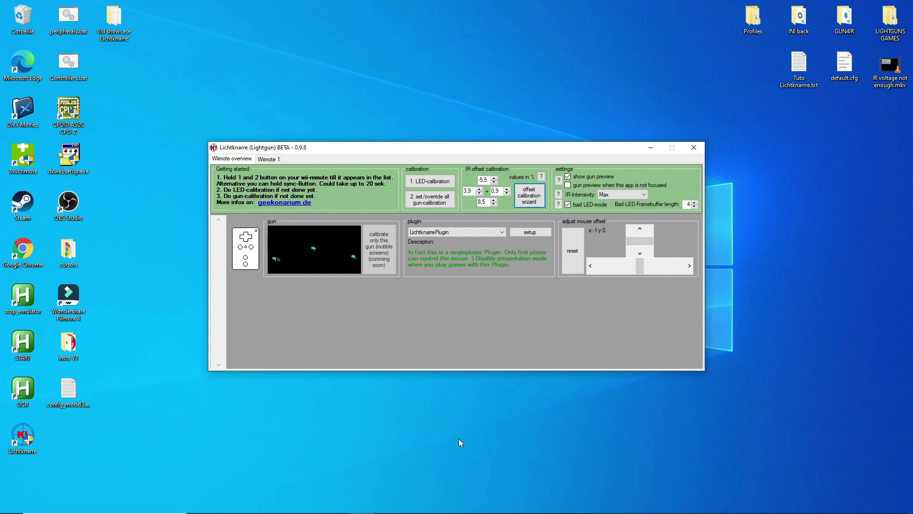
# Assign the vJoy2Plugin to both connected Wii remotes in the overview
pyautogui.moveTo(225, 505)
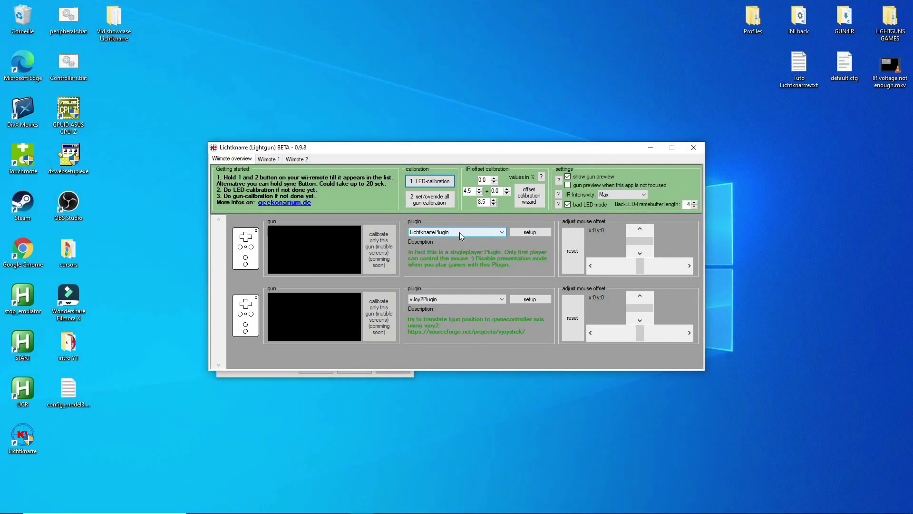
pyautogui.click(459, 232)
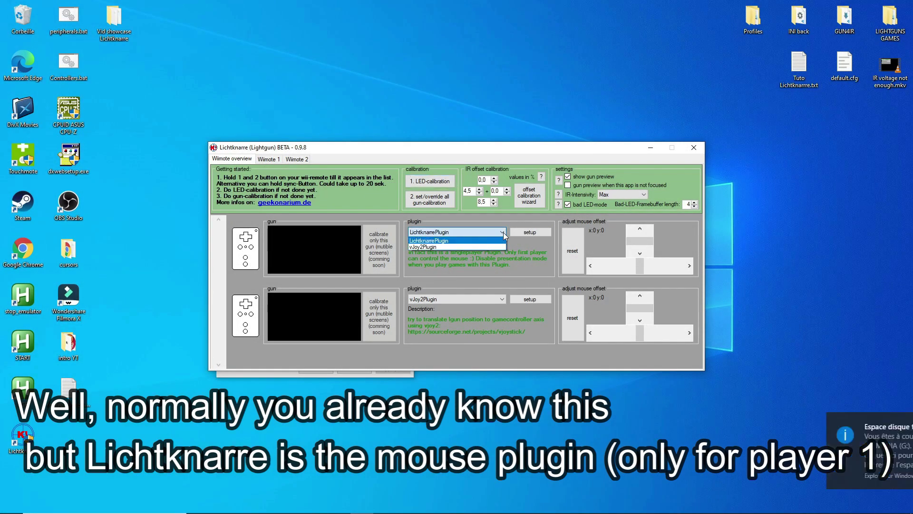
pyautogui.click(488, 247)
pyautogui.click(502, 298)
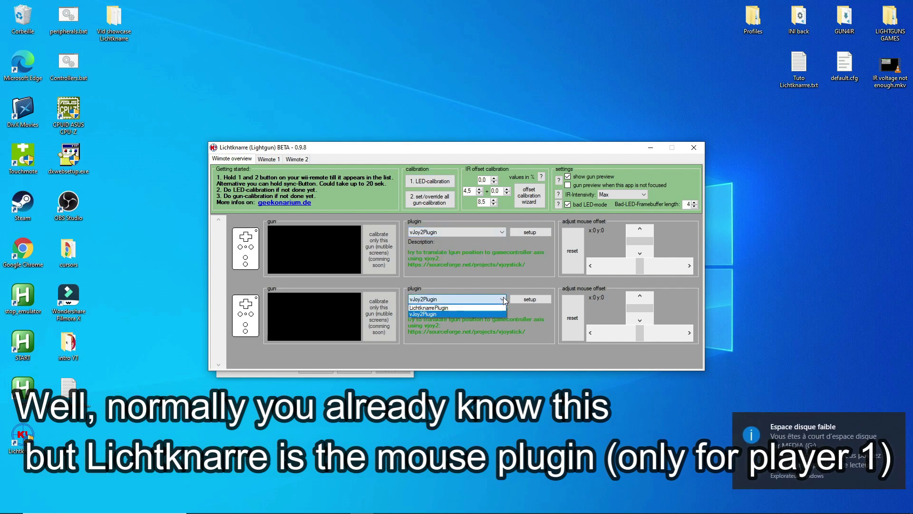
pyautogui.click(434, 314)
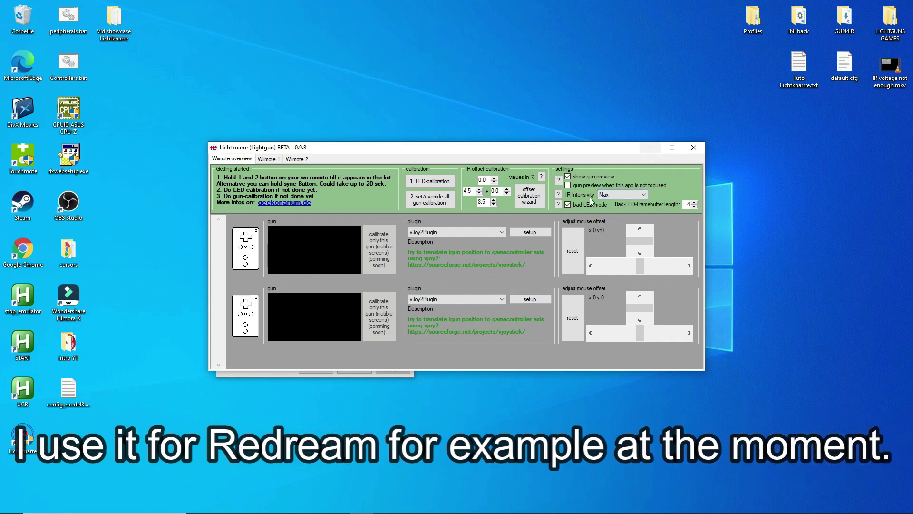
# Review the vJoy2 Lightgun plugin setup for the first Wii remote, close it and minimize the Lichtknarre window
pyautogui.click(535, 232)
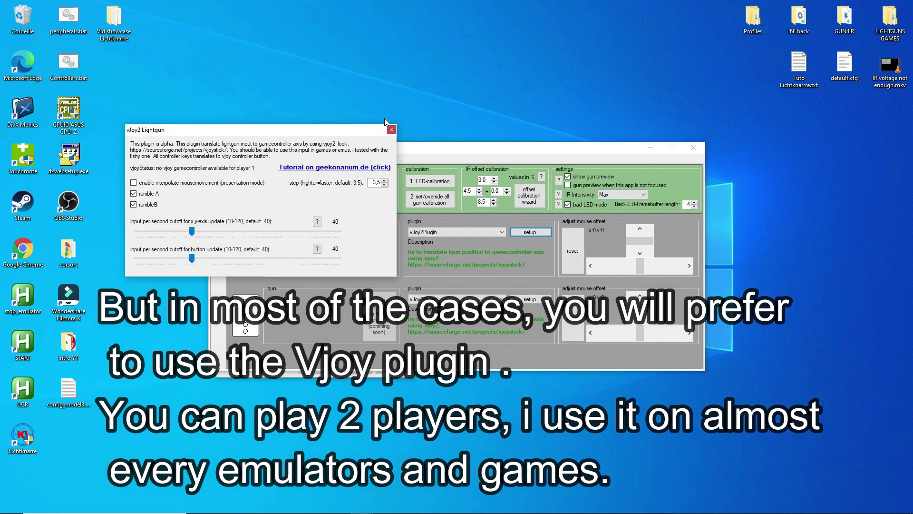
pyautogui.click(390, 130)
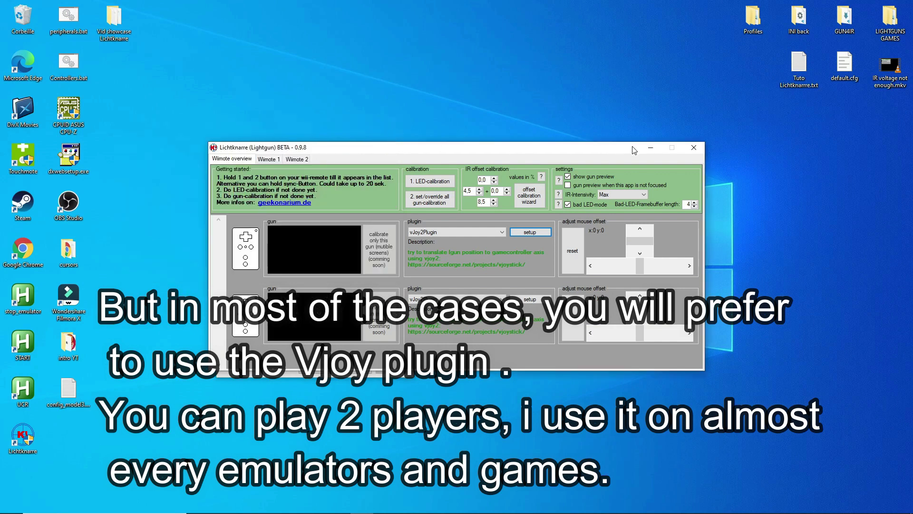
pyautogui.click(651, 147)
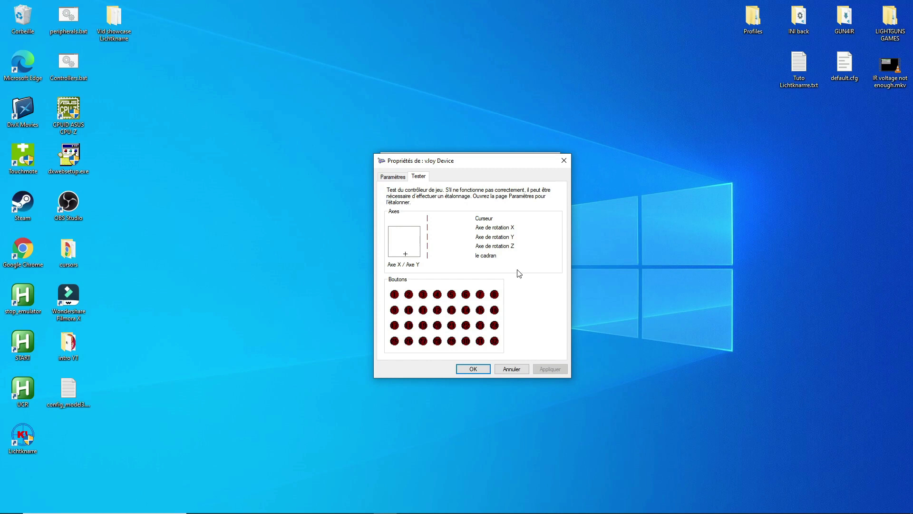
# Finish testing the current vJoy Device, test the second vJoy Device through its properties, and close the Windows game controllers dialog
pyautogui.click(474, 370)
pyautogui.click(428, 225)
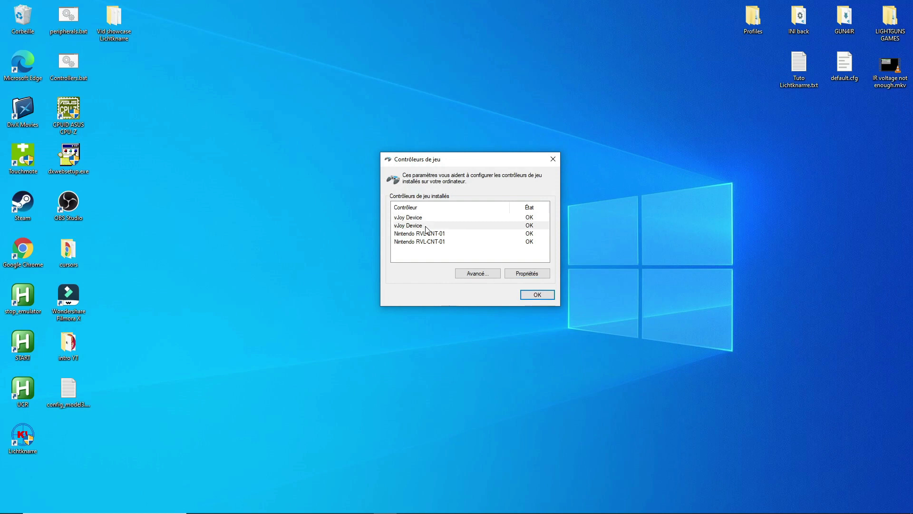
pyautogui.click(537, 274)
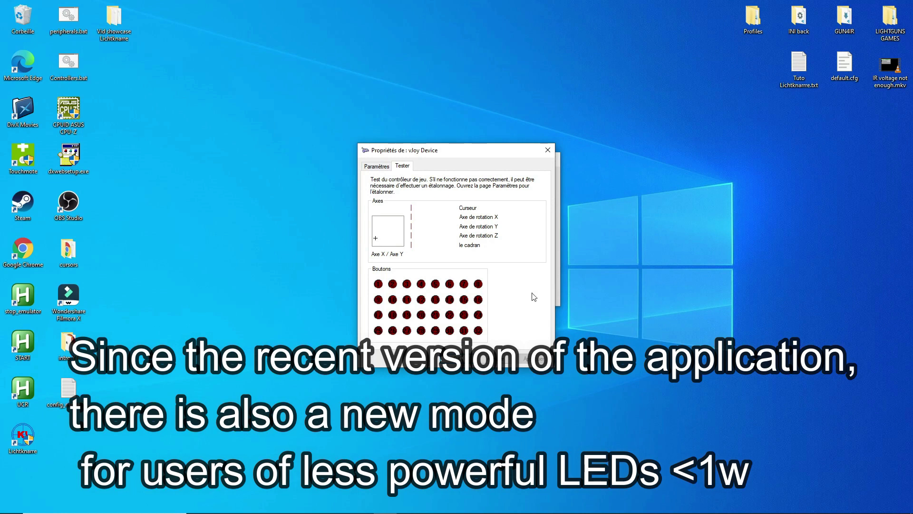
pyautogui.click(456, 358)
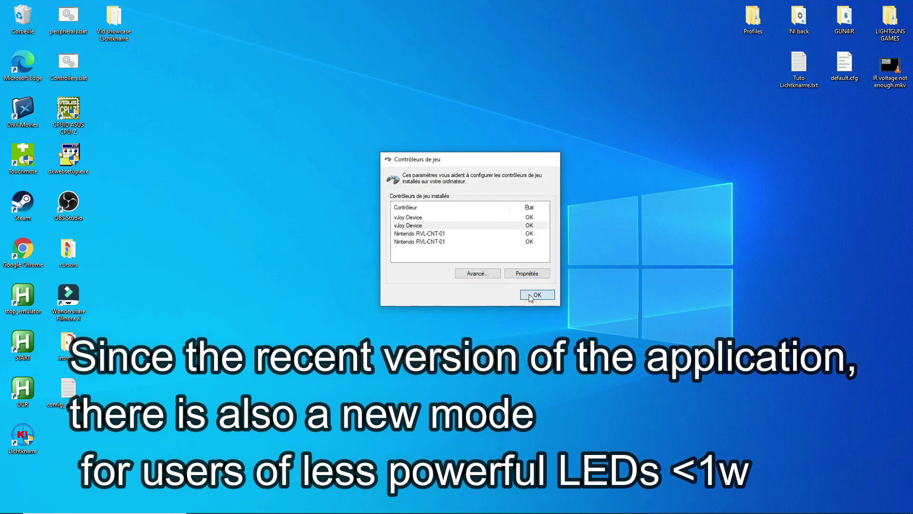
pyautogui.click(532, 292)
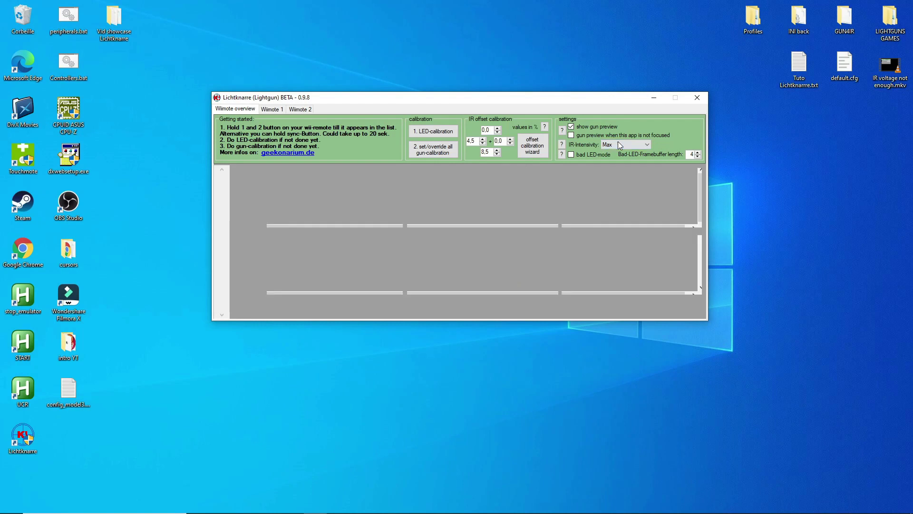
# Enable bad LED-mode and set the Bad-LED-Framebuffer length to 17
pyautogui.click(571, 154)
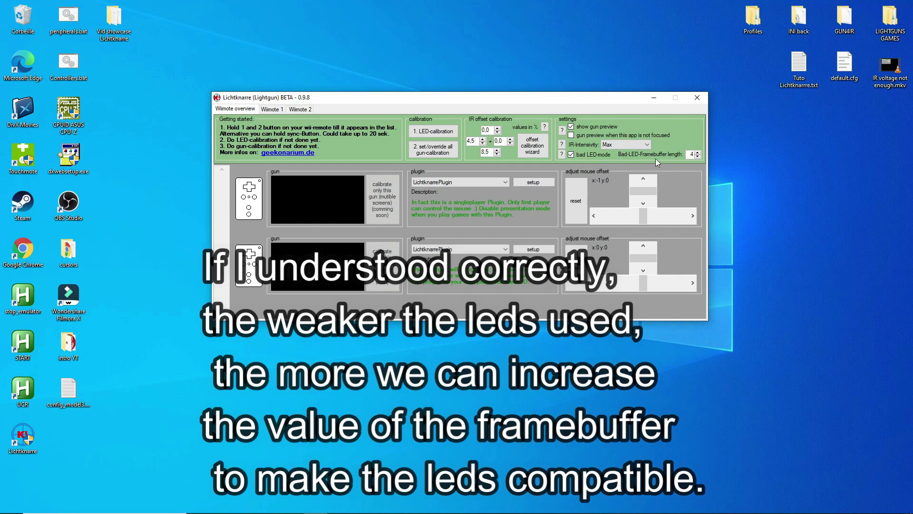
pyautogui.click(697, 154)
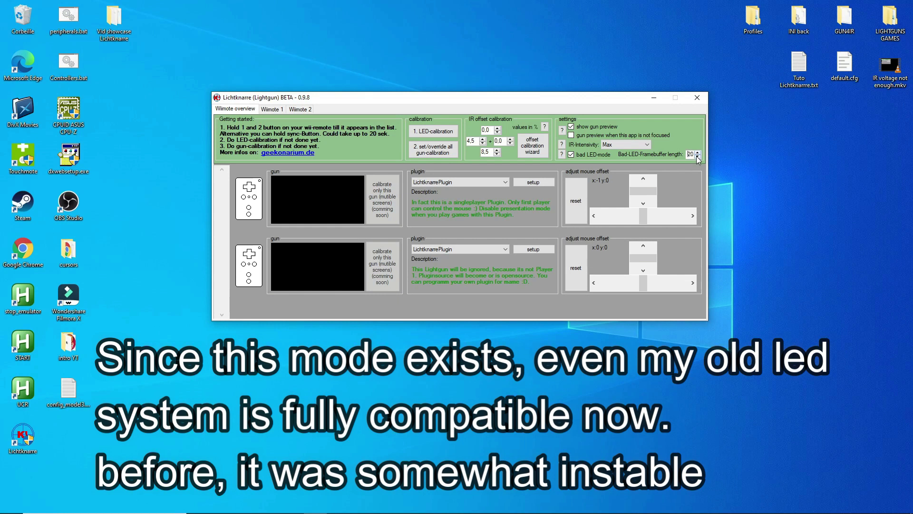
pyautogui.click(697, 157)
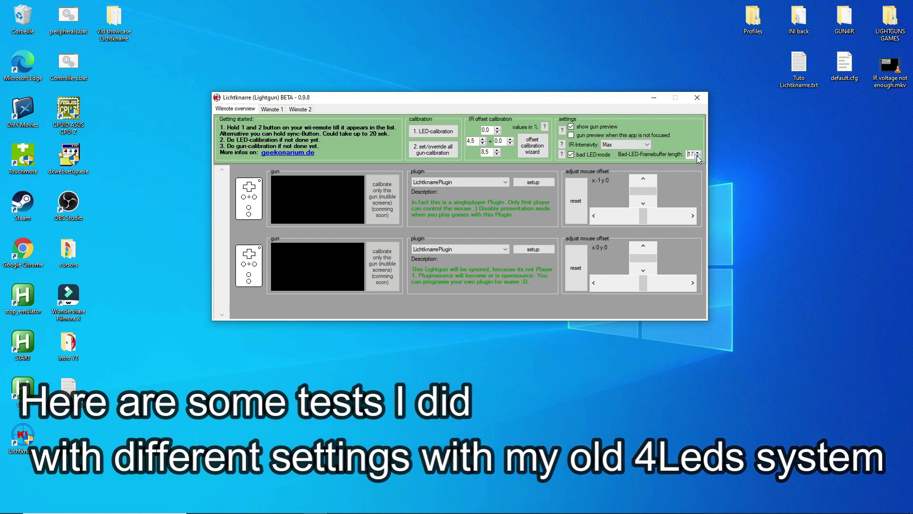